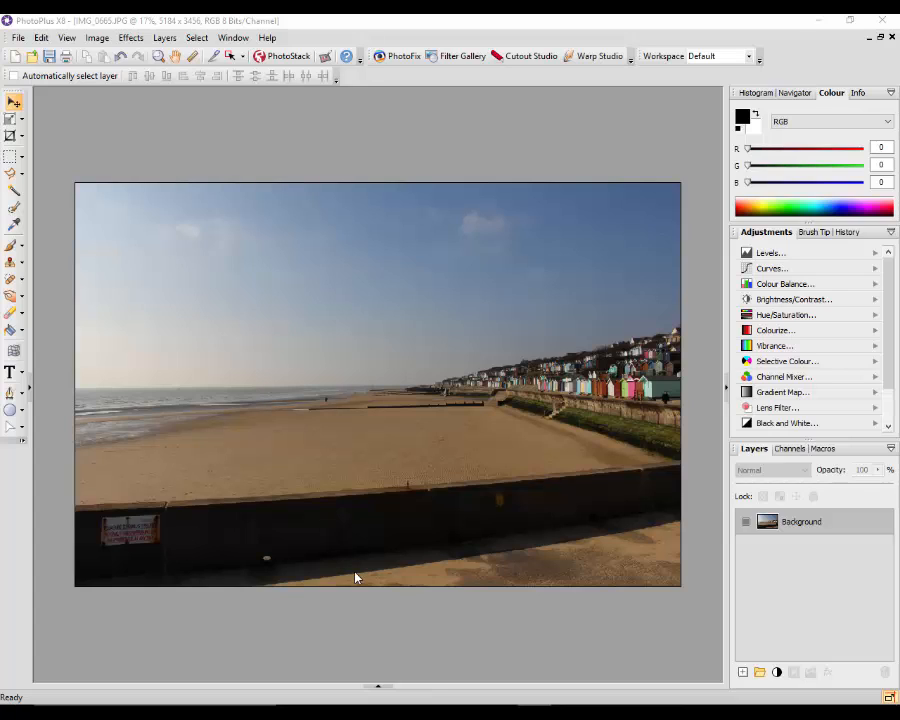
Compare the open beach photos IMG_0665, IMG_0666 and IMG_0667 to check how their scenes overlap.
left_click(379, 689)
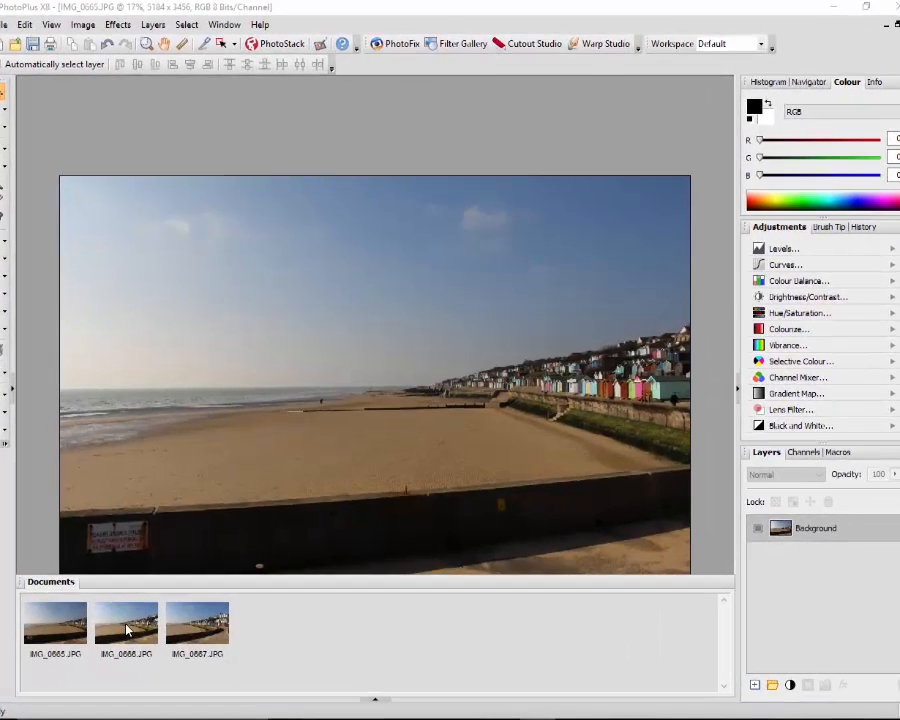
left_click(155, 614)
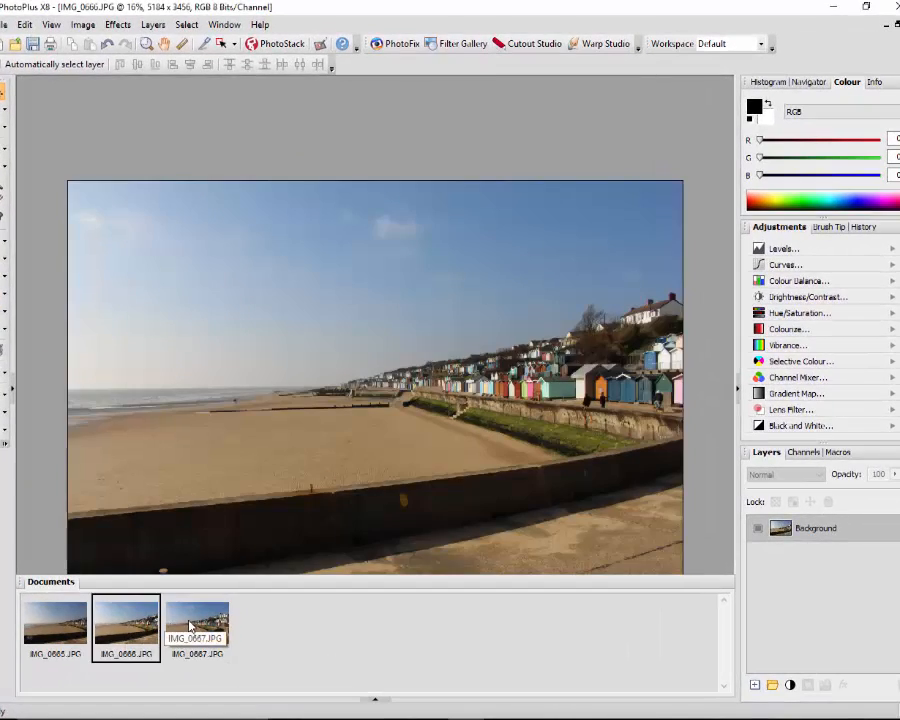
left_click(196, 626)
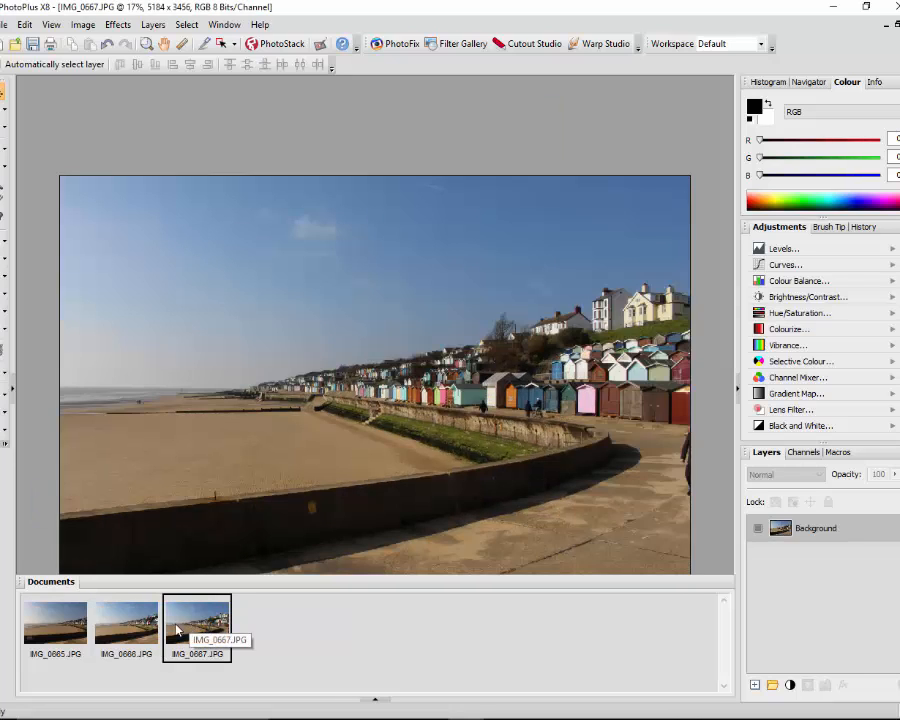
left_click(136, 634)
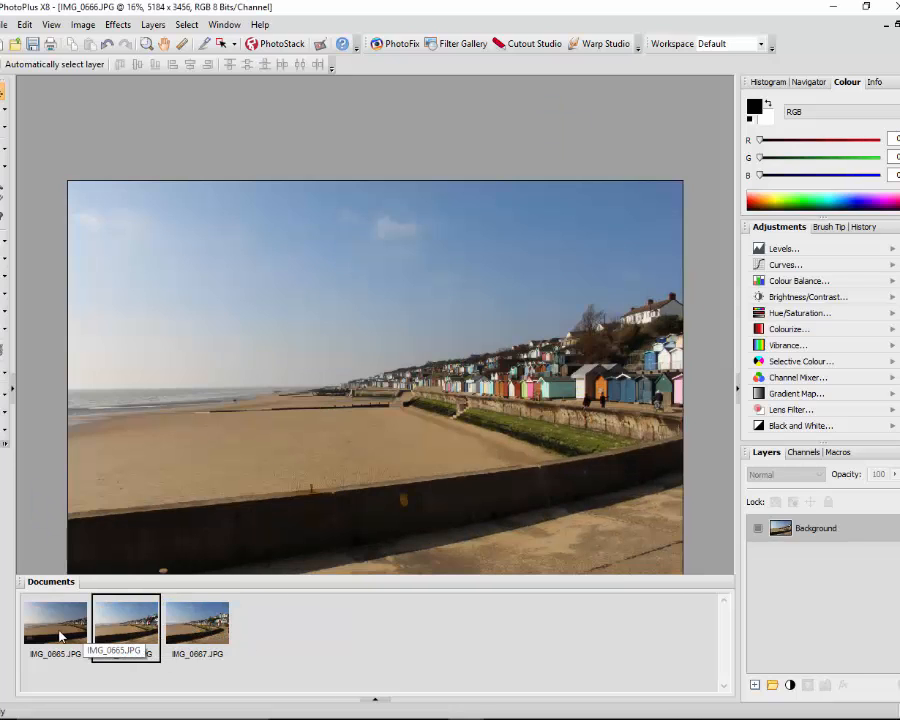
left_click(60, 636)
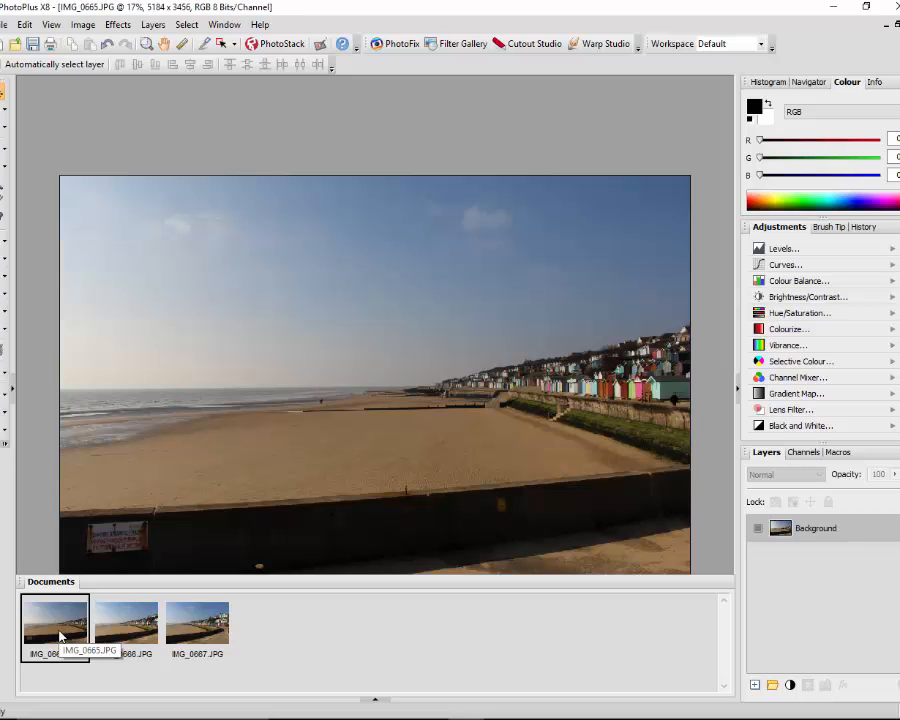
left_click(122, 636)
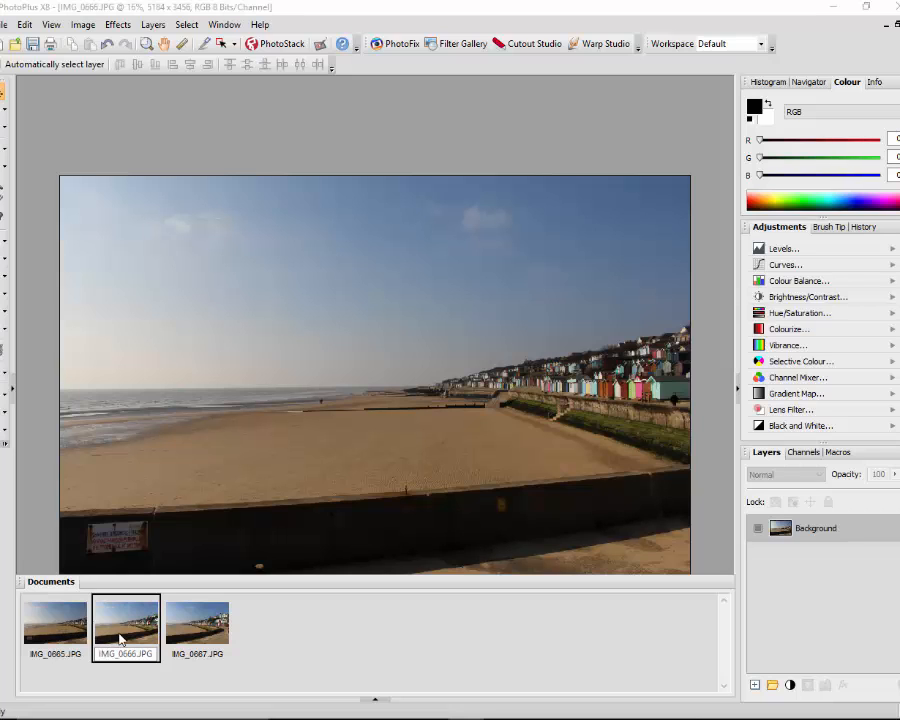
left_click(213, 633)
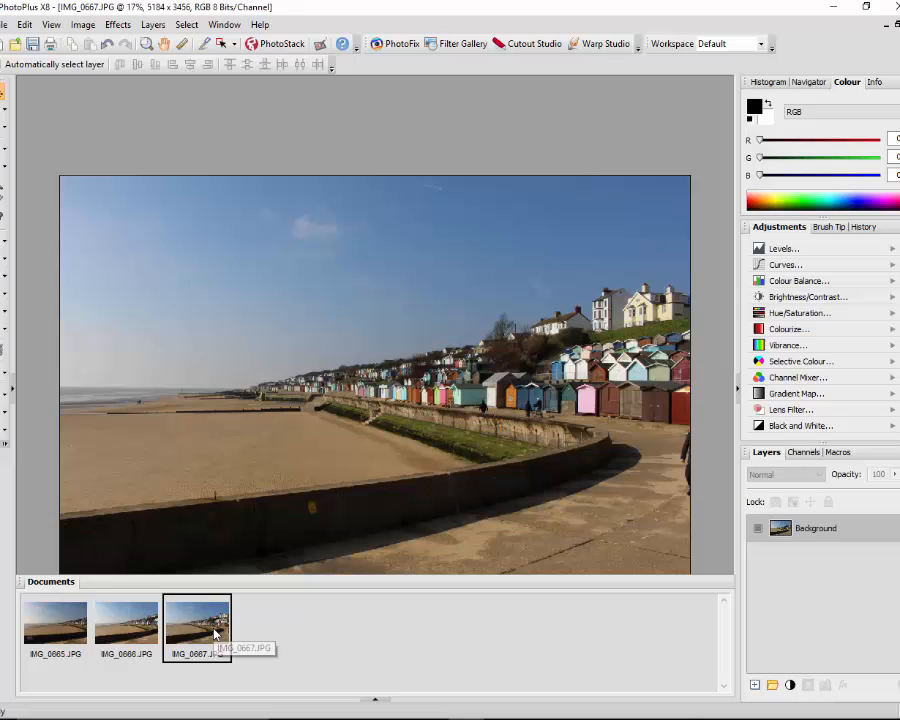
left_click(128, 630)
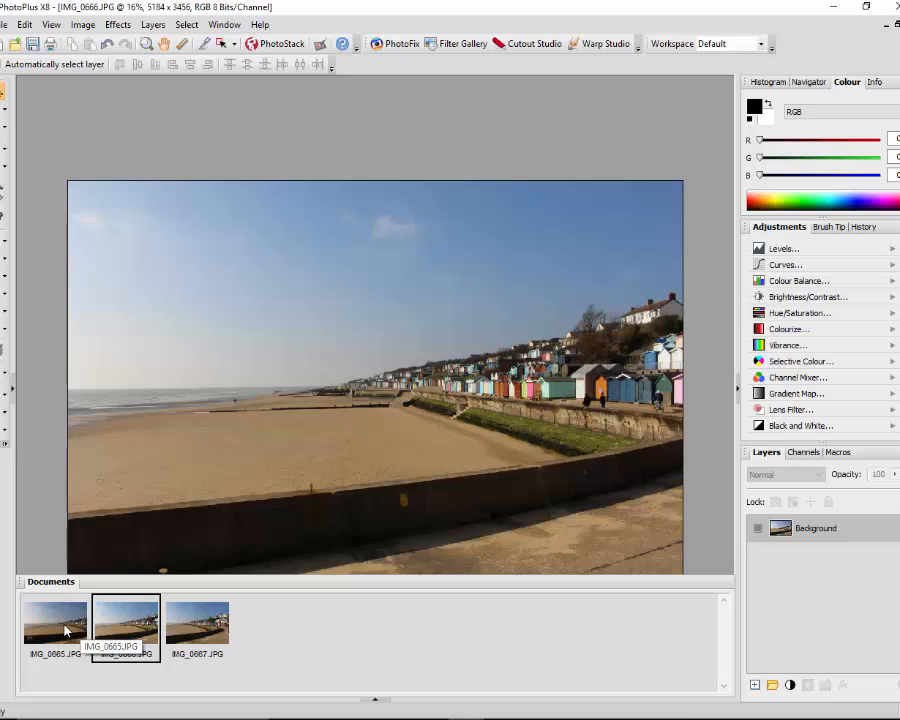
left_click(66, 630)
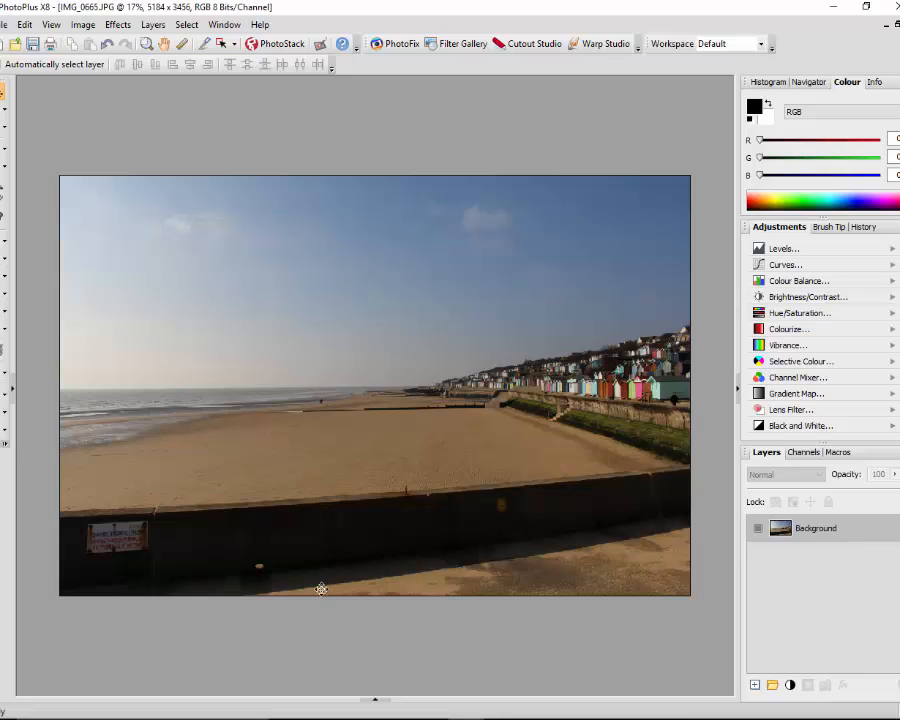
left_click(376, 702)
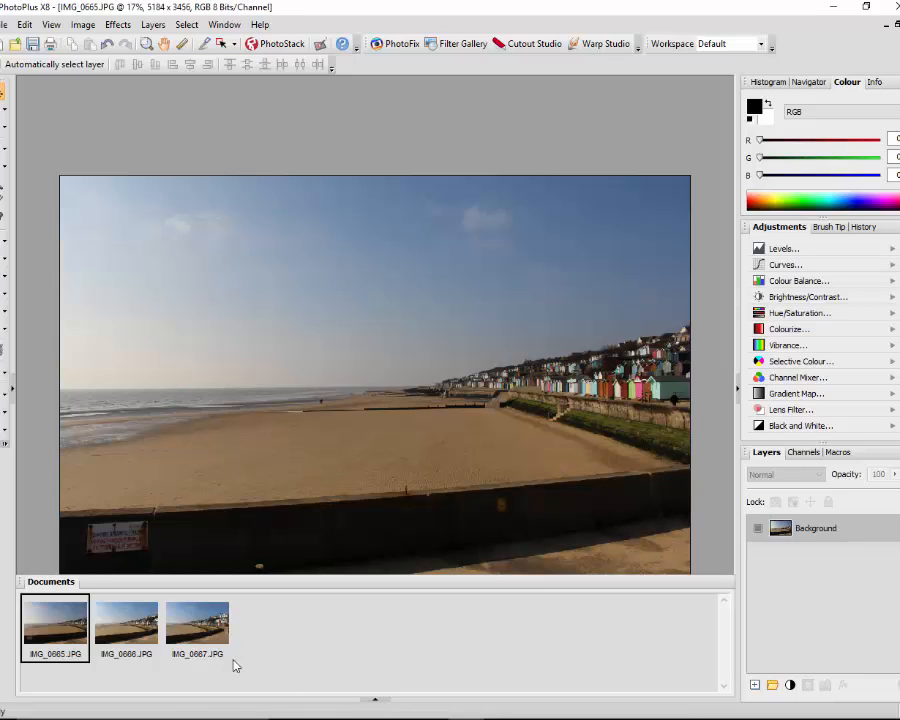
left_click(140, 634)
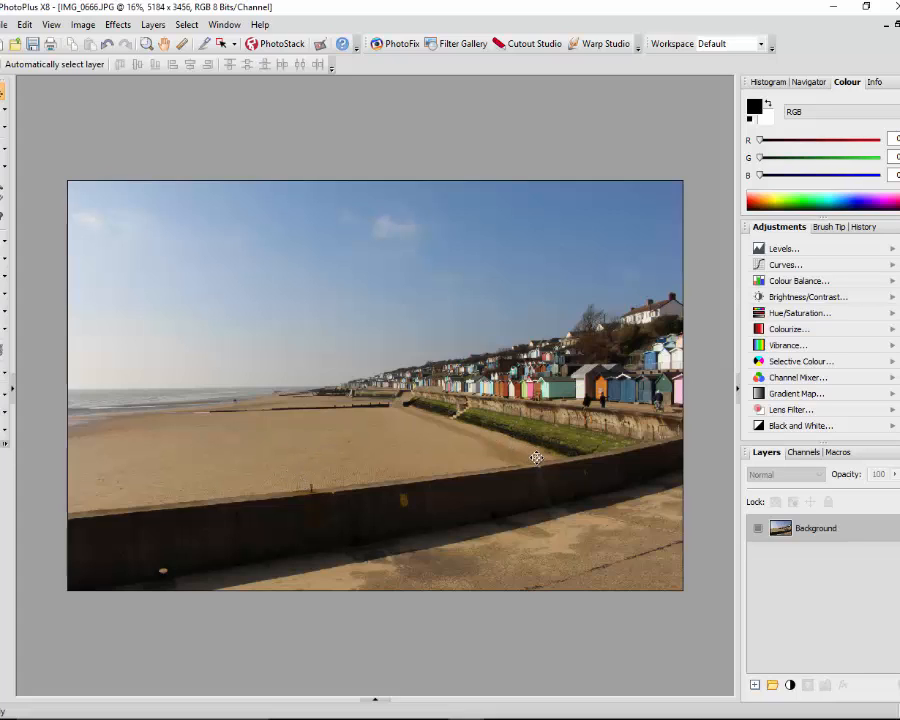
left_click(377, 703)
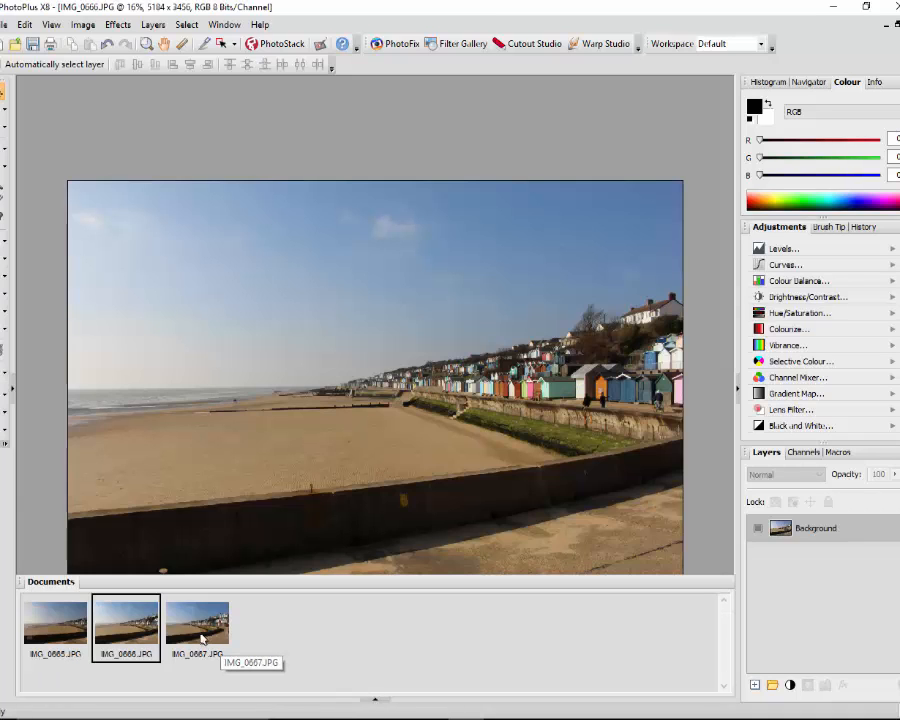
left_click(201, 637)
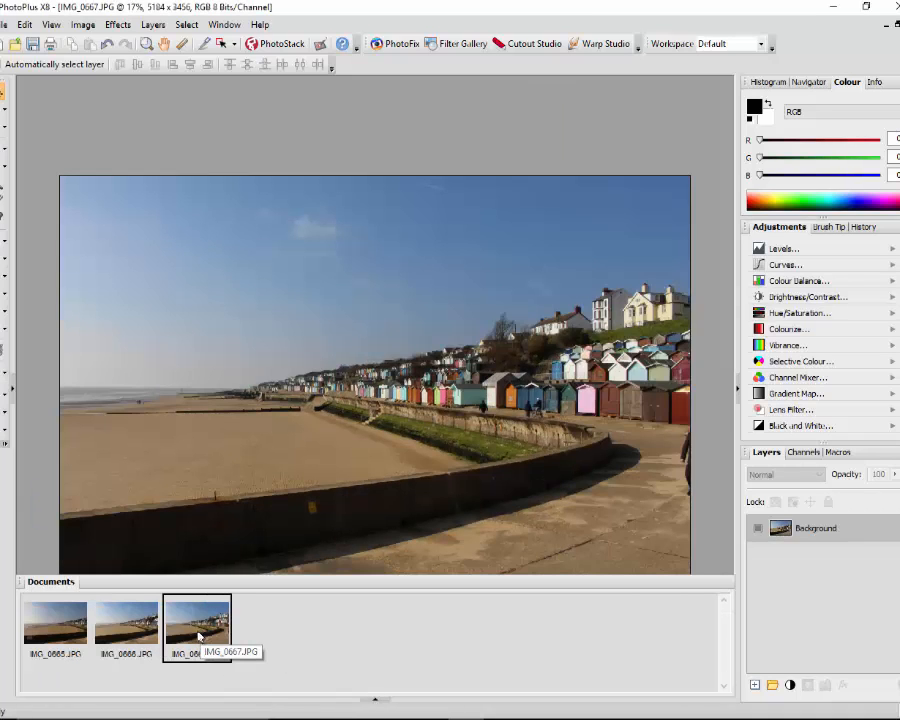
left_click(133, 632)
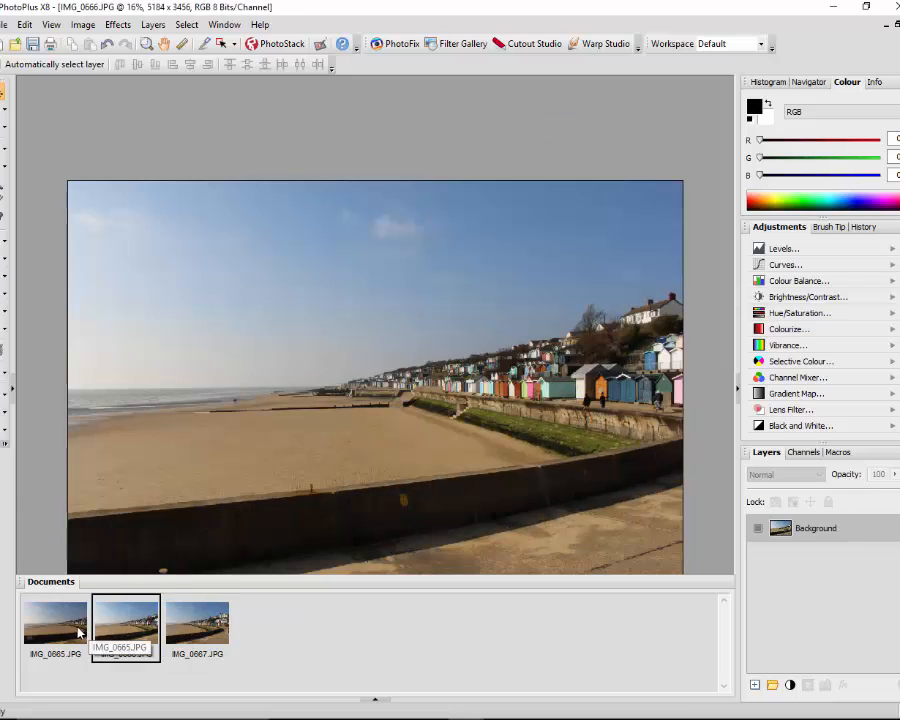
left_click(72, 625)
left_click(185, 631)
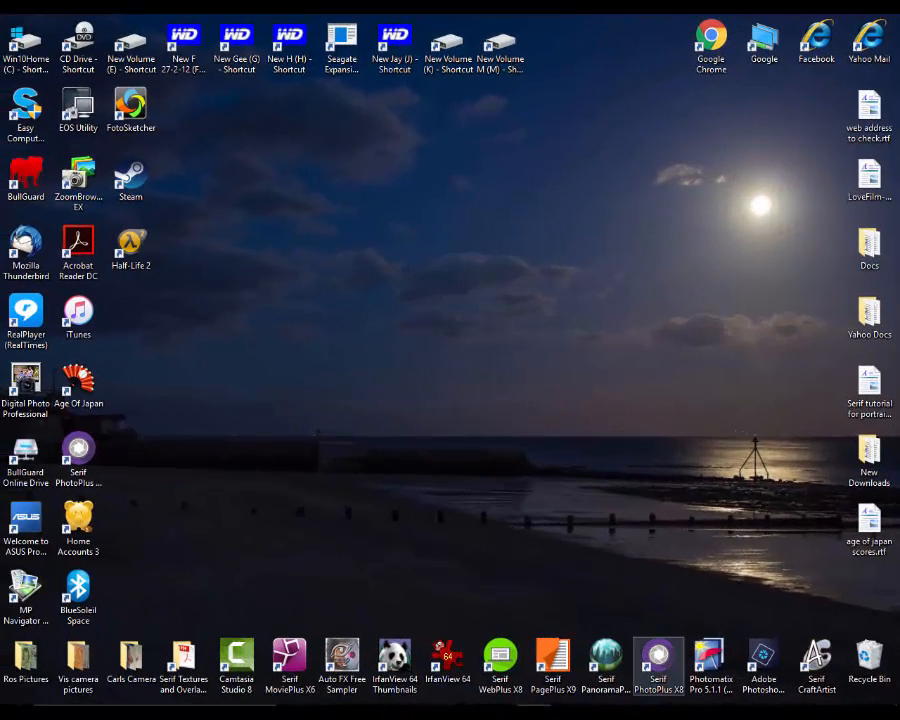
Switch to Serif PanoramaPlus X4 and start a new panorama from scratch.
double_click(607, 665)
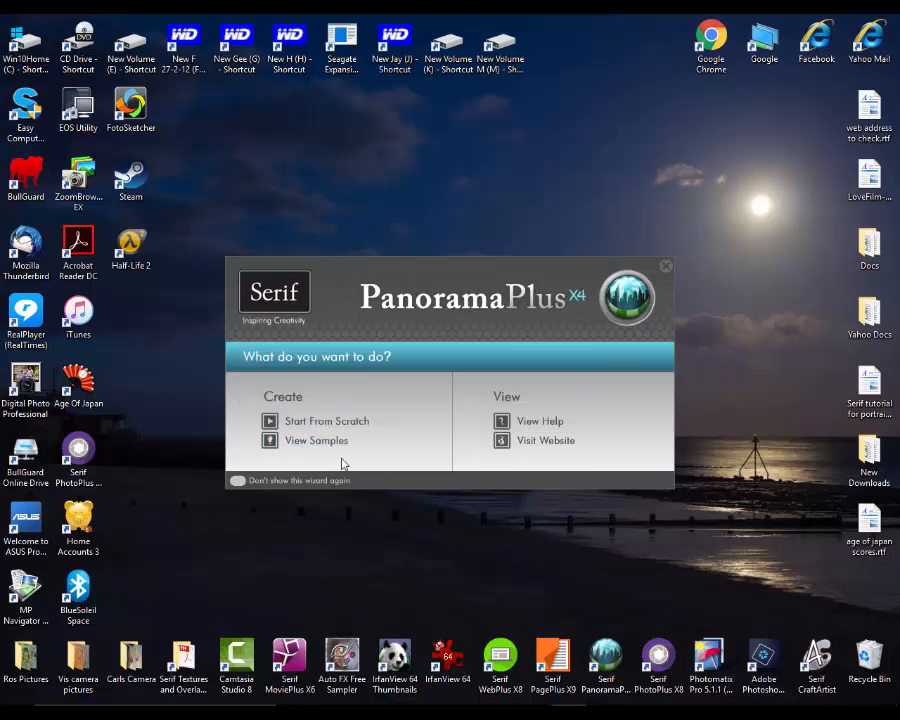
left_click(301, 428)
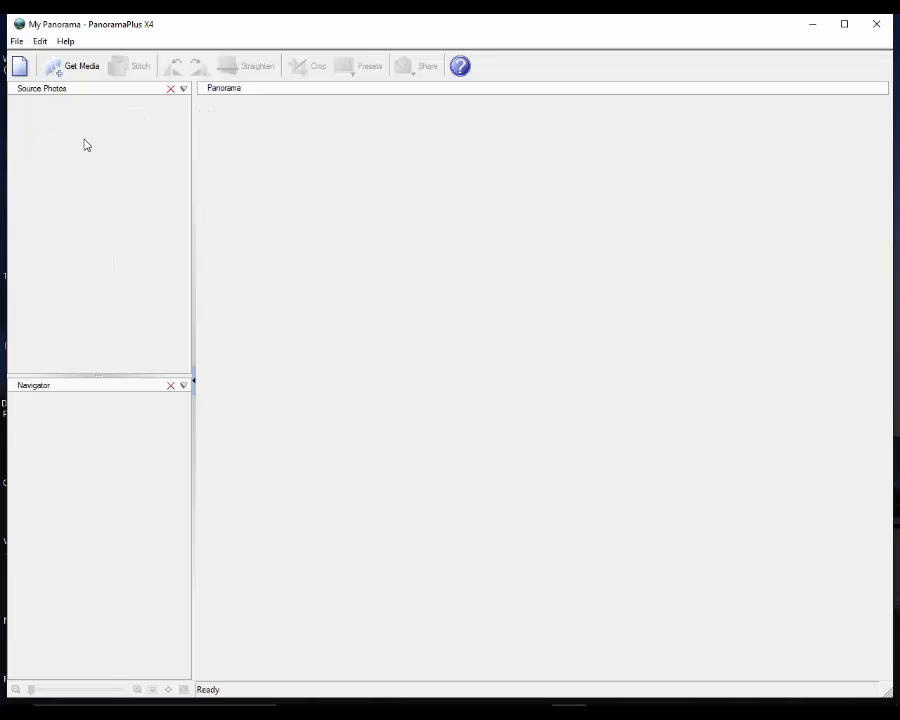
Import IMG_0665.JPG, IMG_0666.JPG and IMG_0667.JPG from the panoramaplus-test-image folder as source photos.
left_click(60, 70)
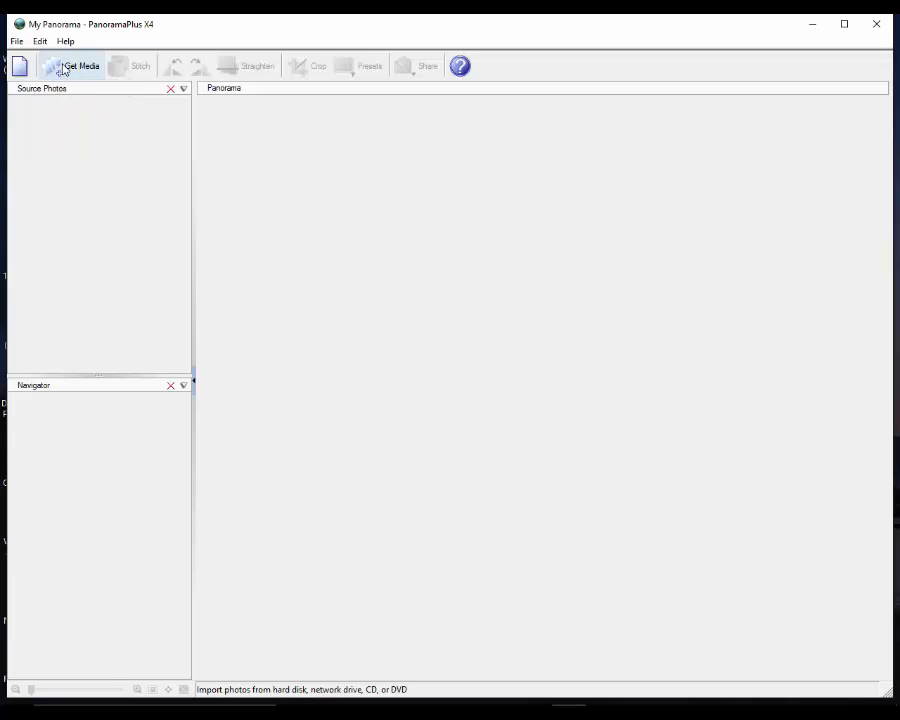
left_click(62, 70)
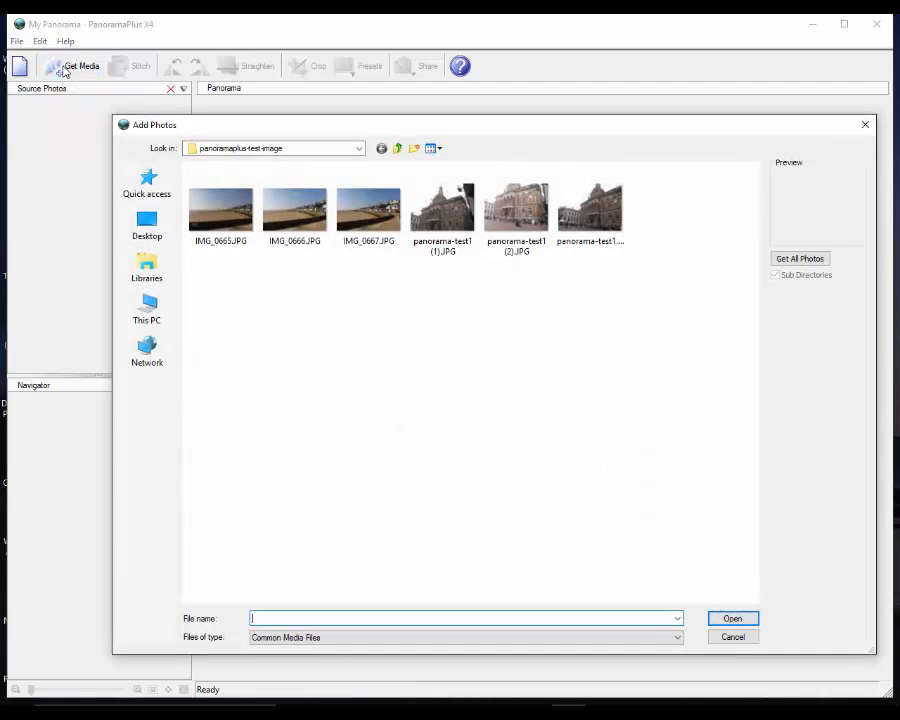
left_click(224, 222)
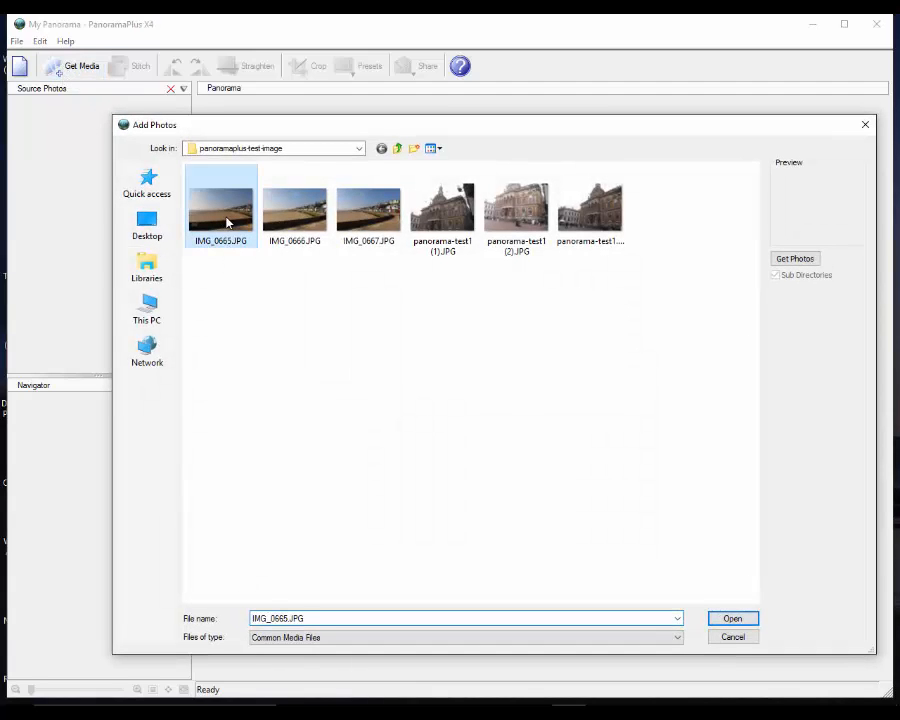
left_click(311, 226, "ctrl")
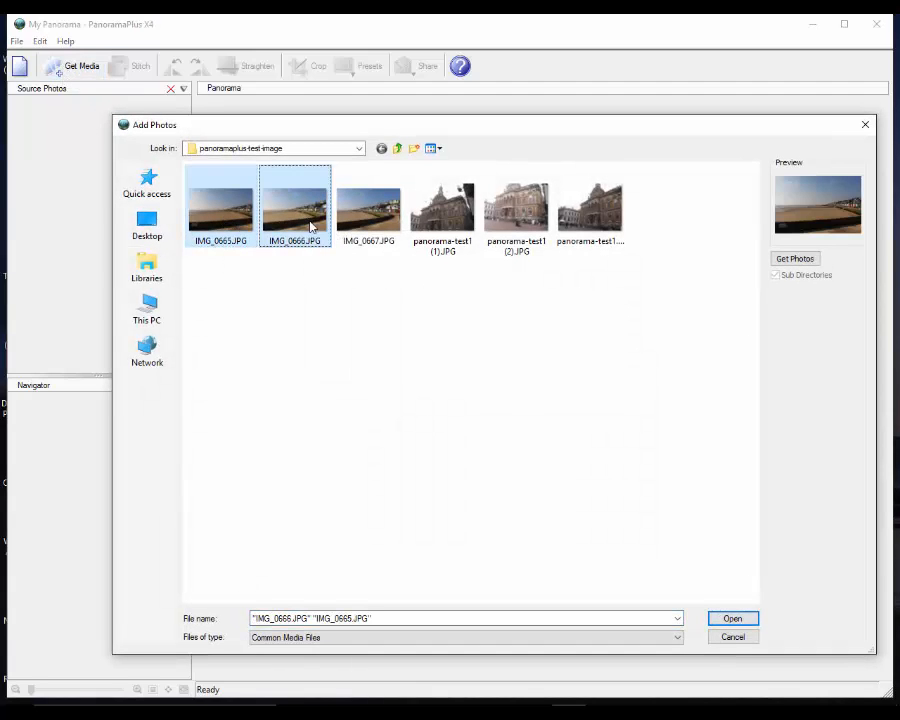
left_click(368, 212, "ctrl")
left_click(733, 618)
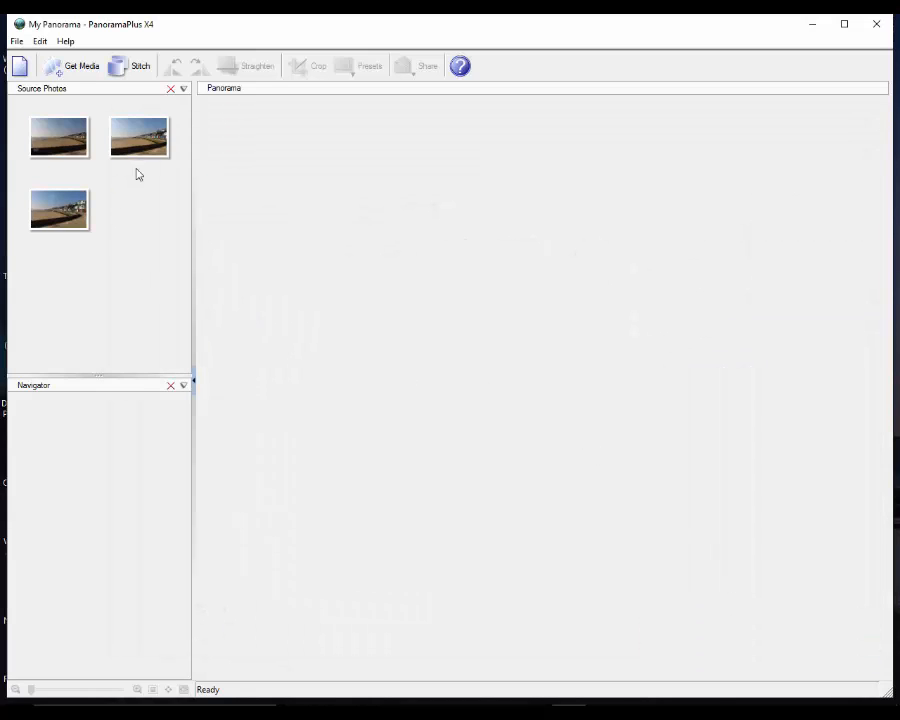
Stitch the three source photos into one panorama.
mouse_move(49, 158)
mouse_move(75, 226)
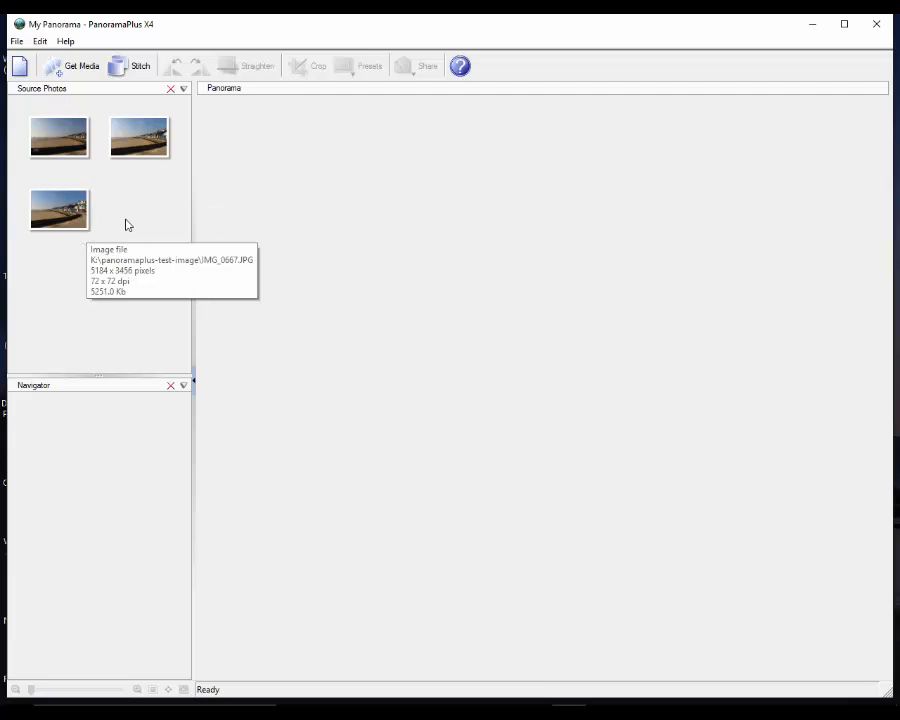
left_click(121, 72)
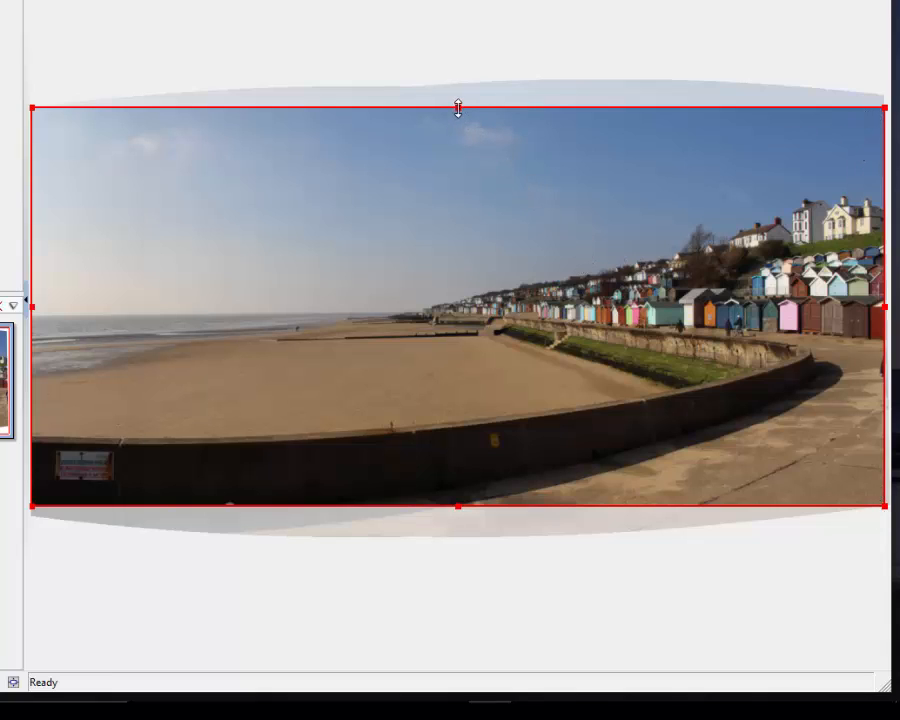
Adjust the upper and lower edges of the crop frame to exclude the panorama's curved, uneven borders.
left_click_drag(458, 107, 458, 85)
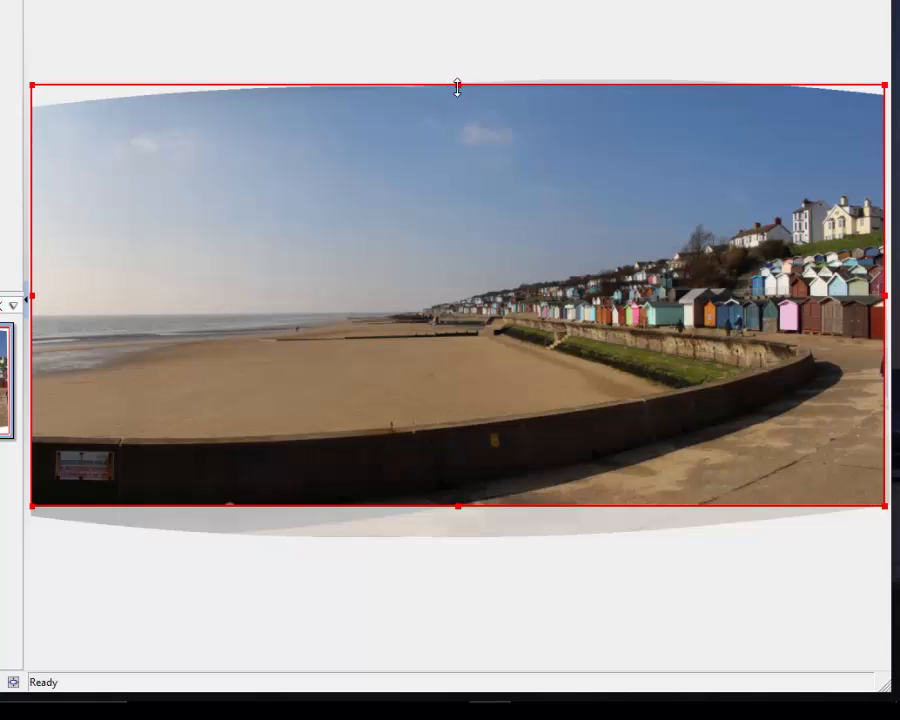
left_click_drag(456, 85, 458, 111)
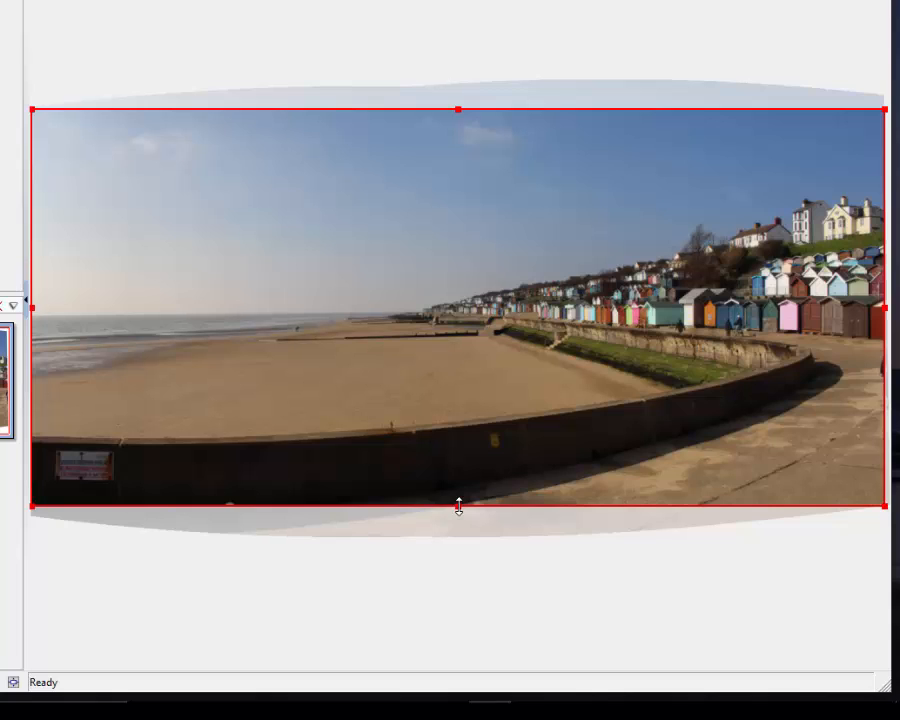
left_click_drag(458, 507, 458, 533)
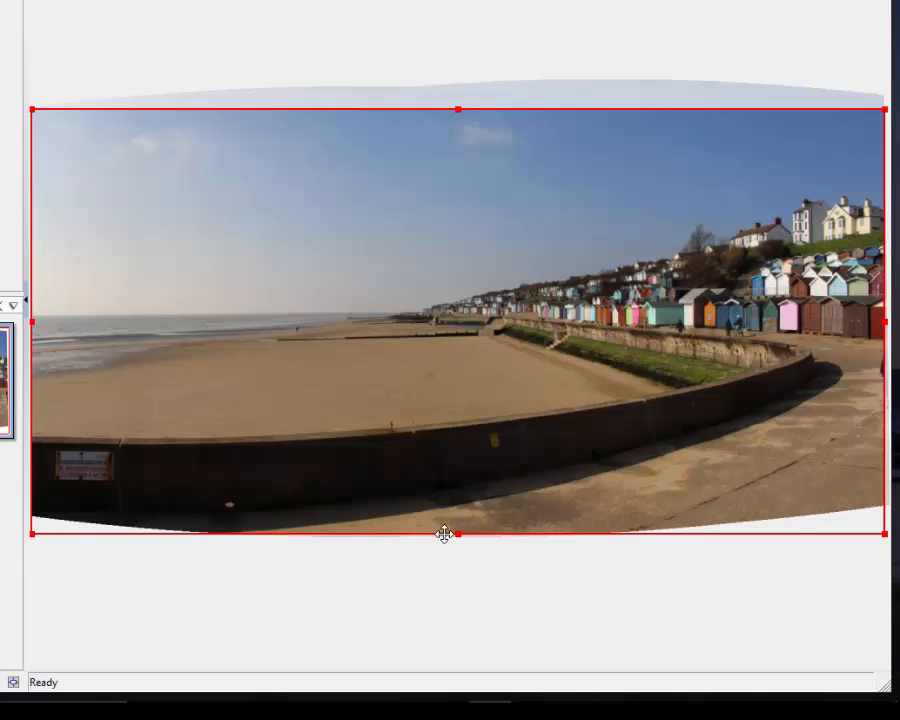
left_click_drag(458, 534, 458, 500)
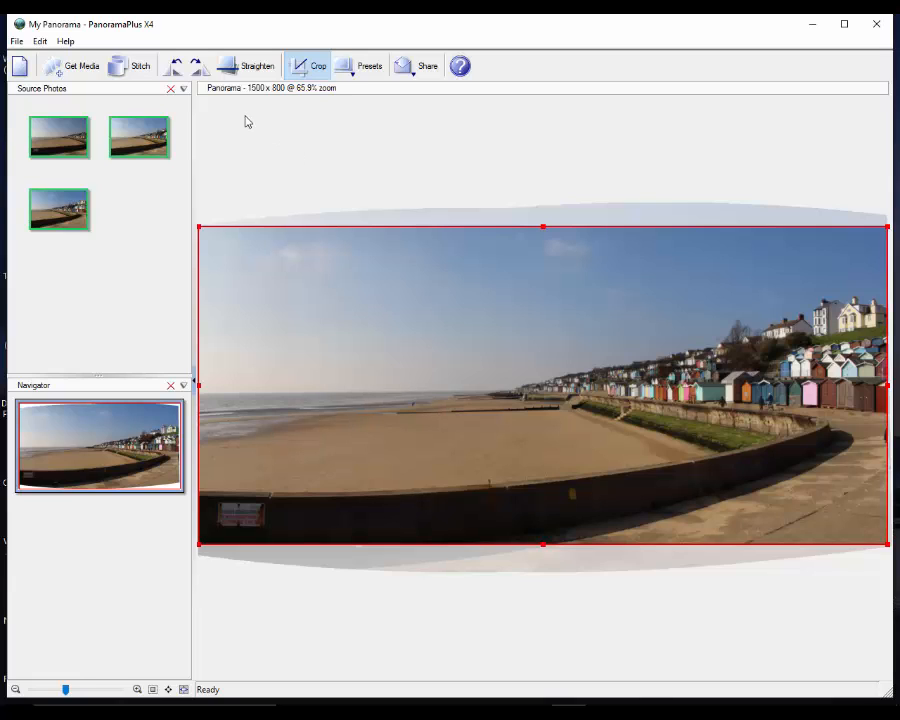
left_click(67, 76)
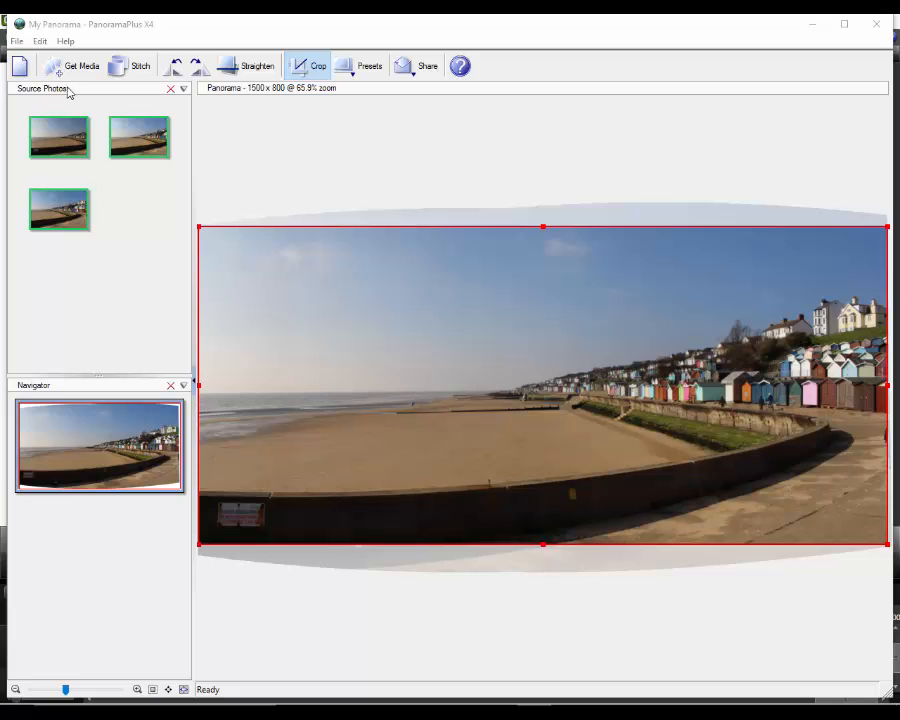
left_click(17, 42)
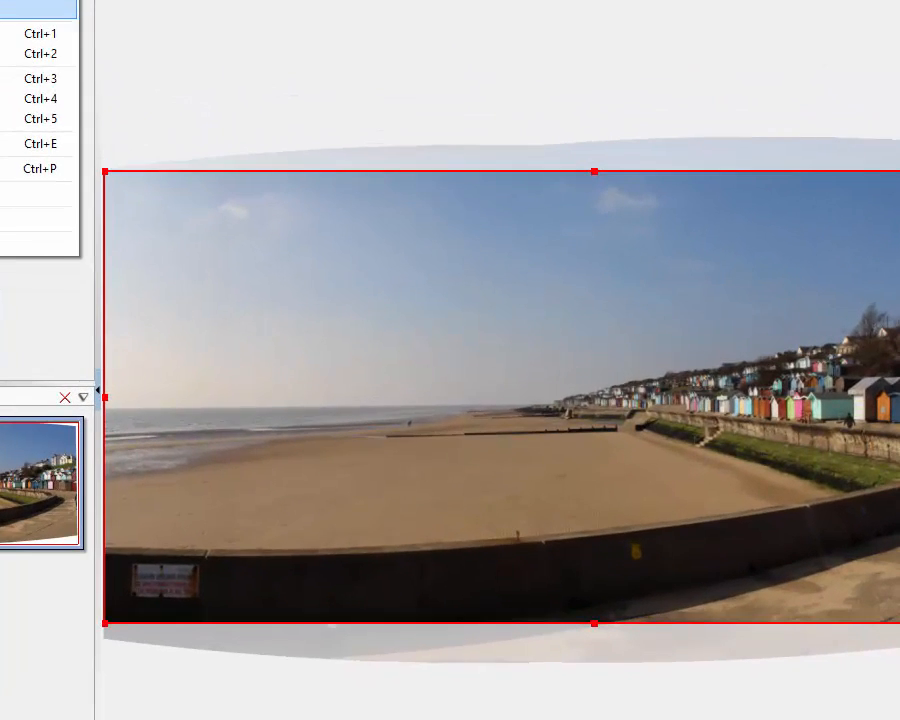
left_click(45, 112)
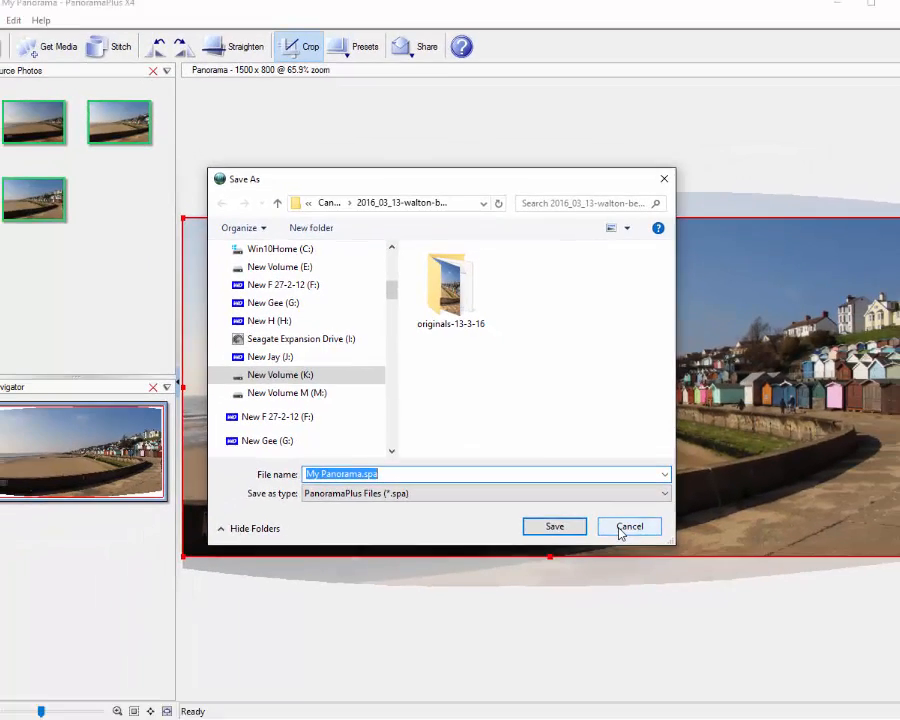
left_click(700, 582)
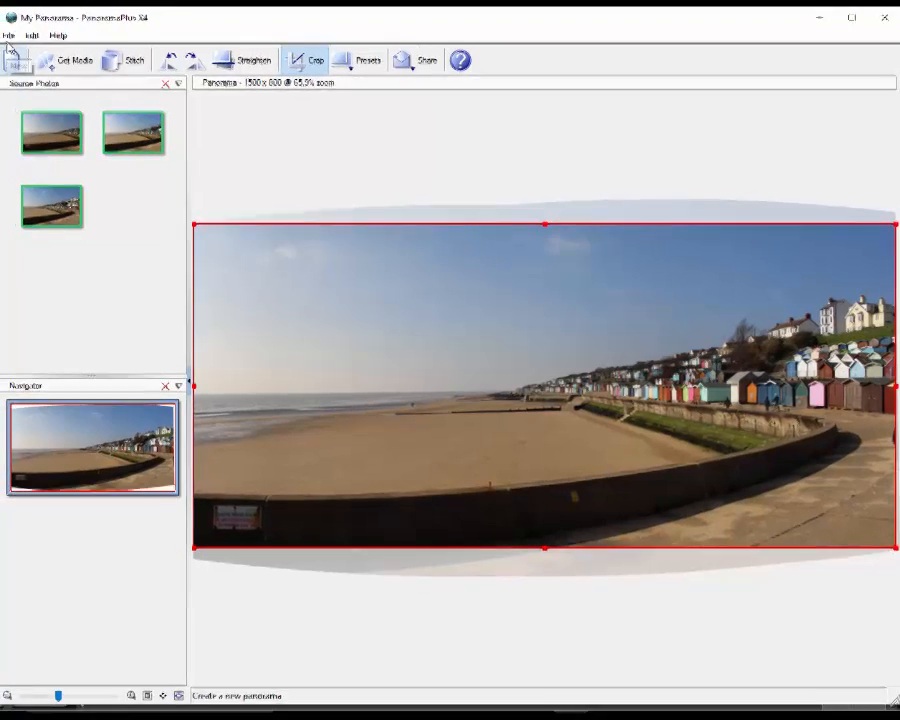
Export the cropped panorama in JPEG format at quality 85, saved as Panorama.jpg.
left_click(2, 28)
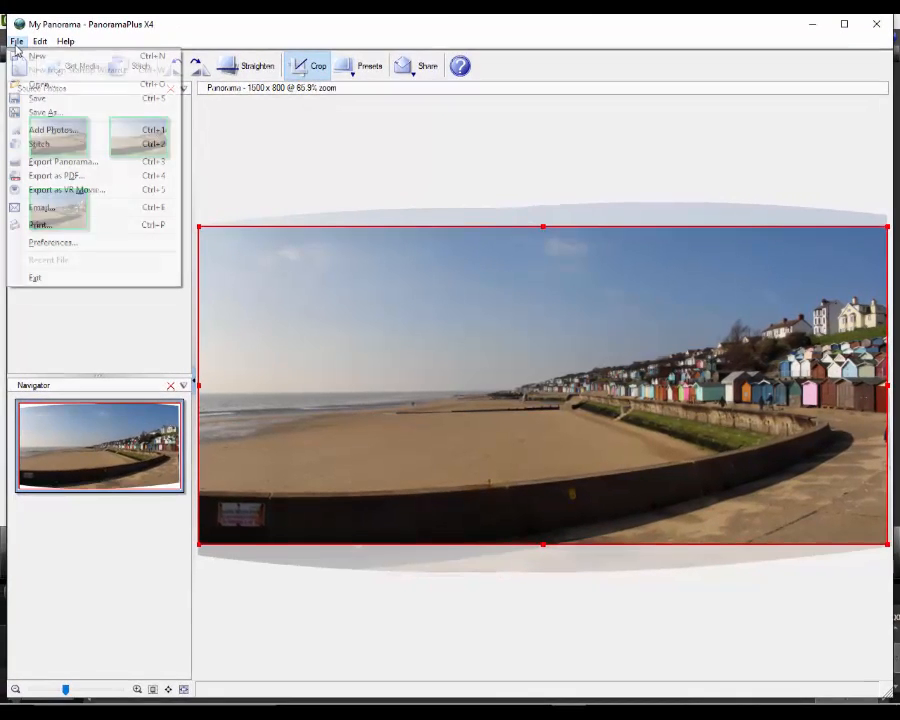
left_click(43, 162)
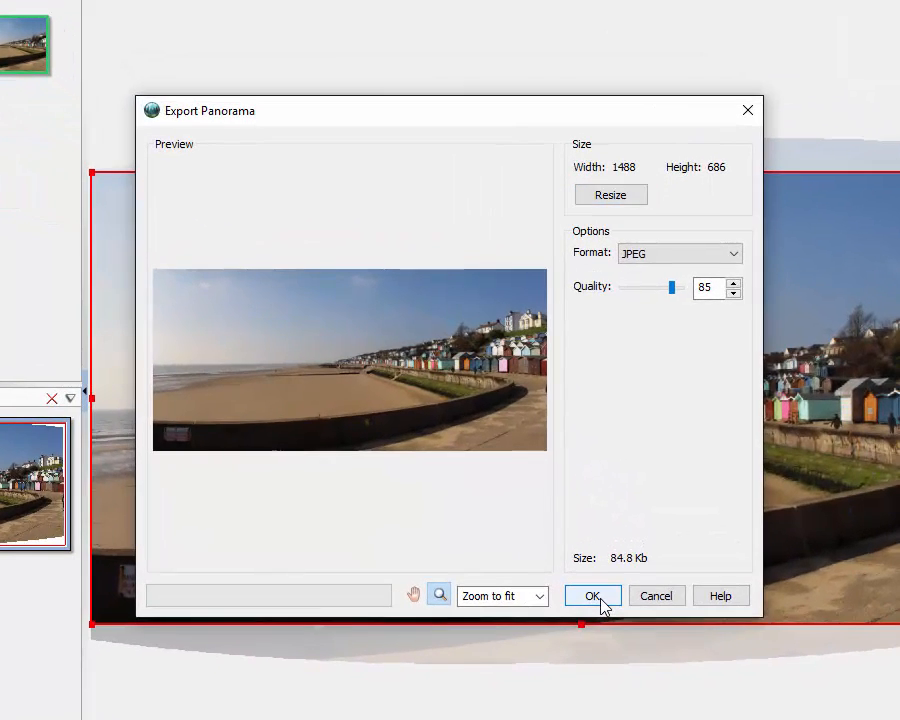
left_click(553, 526)
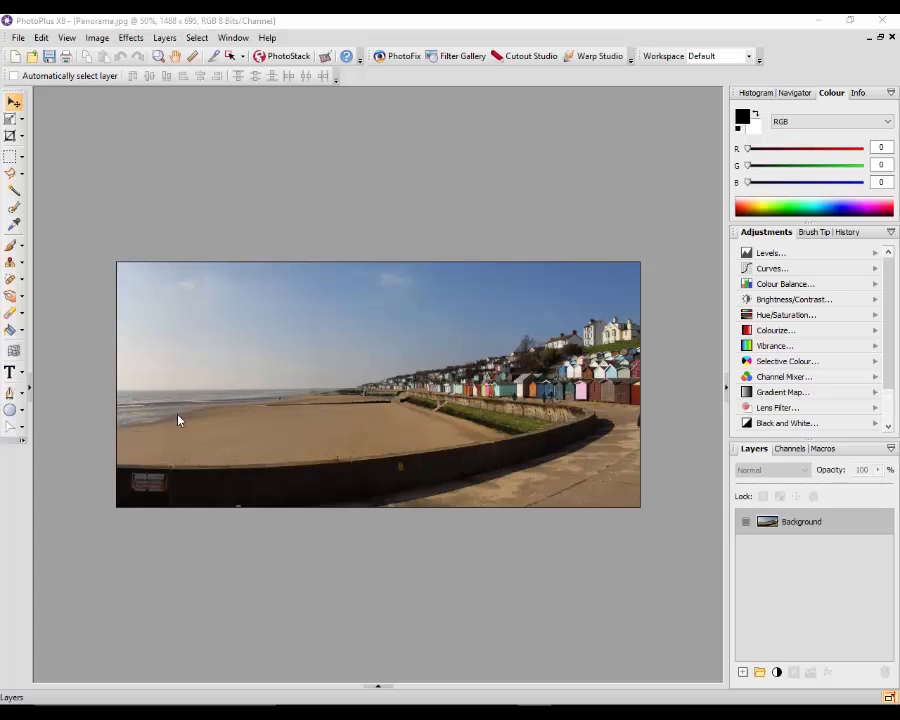
Examine the beach panorama up to 200% zoom, checking the stitch along the shoreline, sea wall and beach huts.
scroll(178, 420, "up", 3)
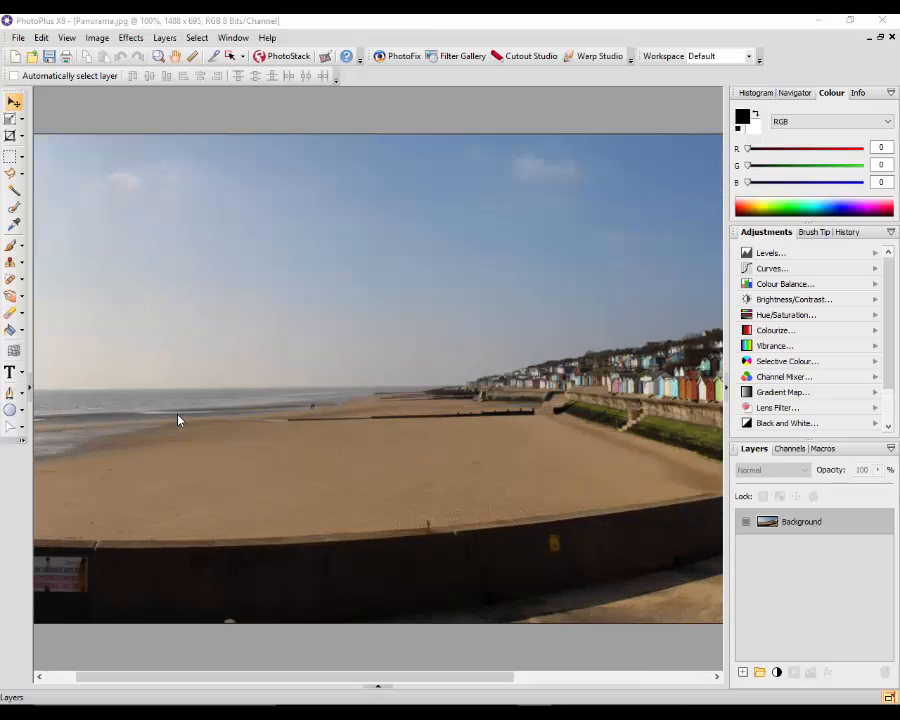
scroll(178, 420, "up", 1)
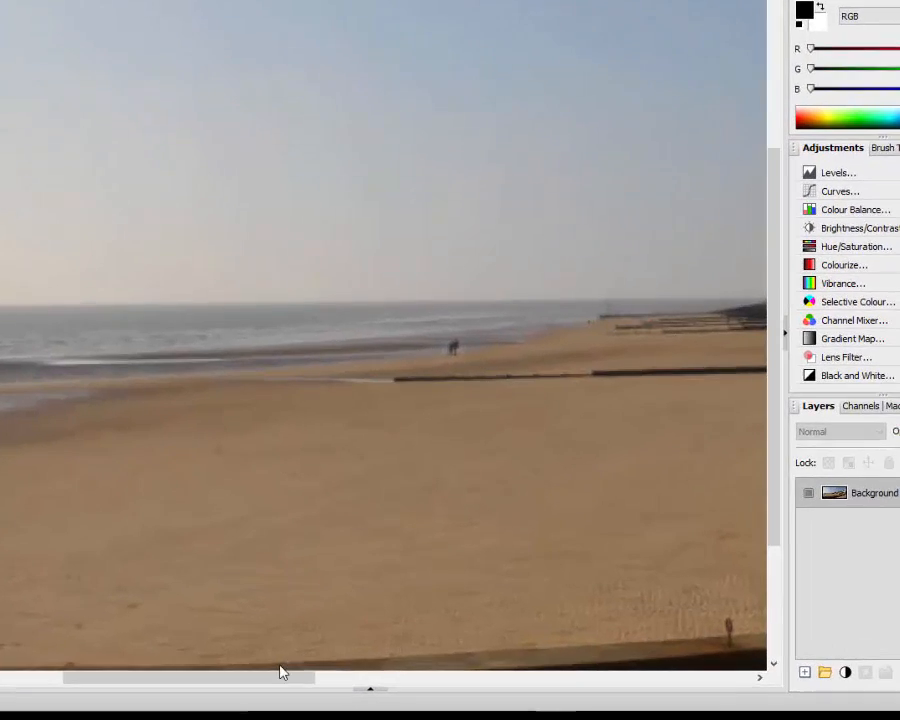
left_click_drag(300, 676, 180, 677)
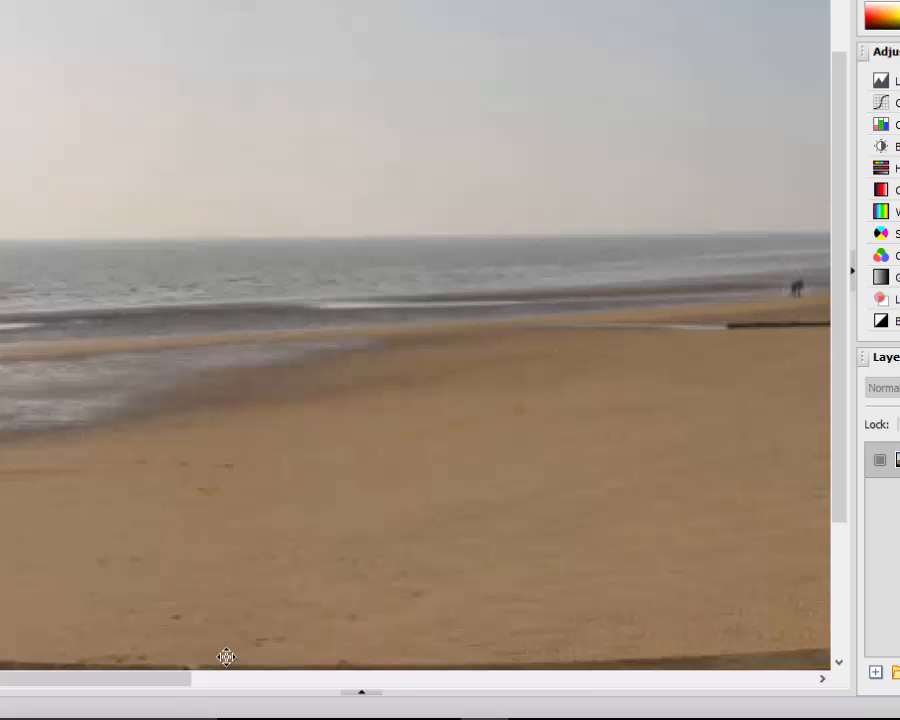
left_click_drag(145, 680, 557, 692)
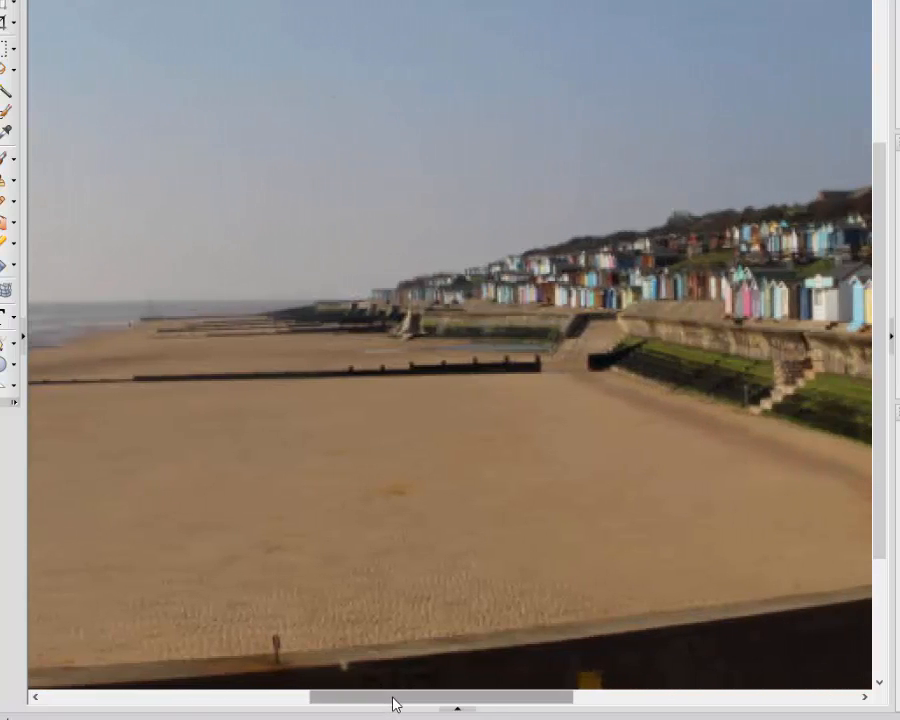
left_click_drag(395, 704, 354, 701)
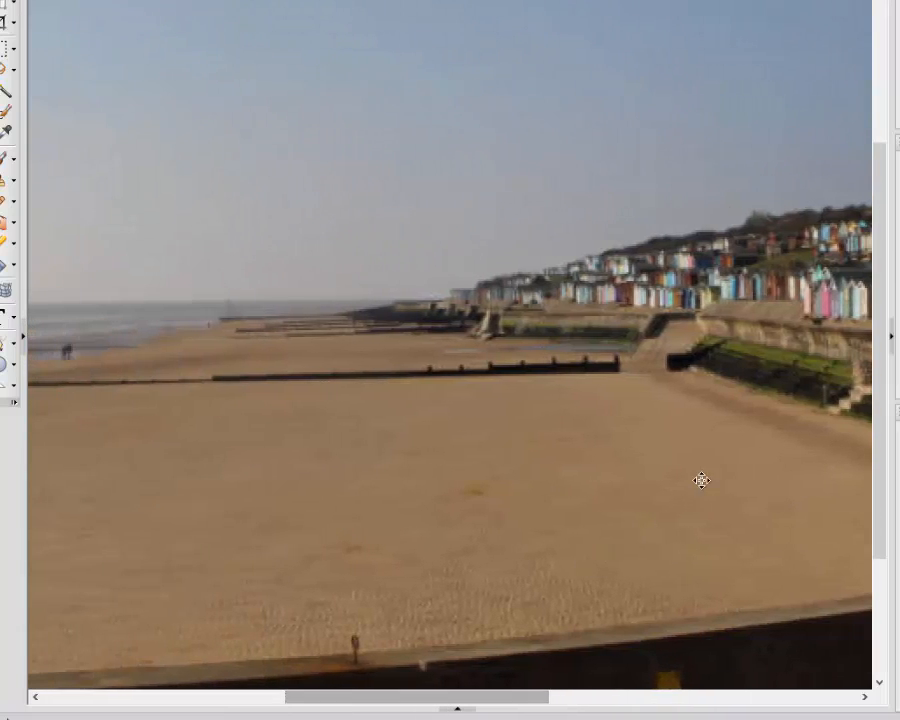
left_click_drag(878, 373, 876, 482)
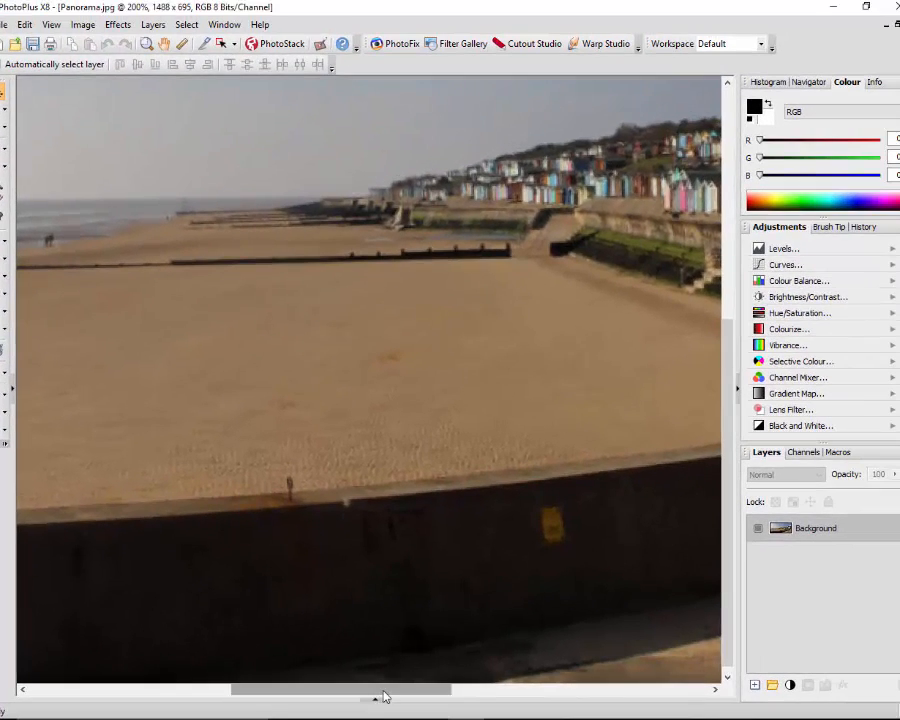
left_click_drag(417, 699, 114, 701)
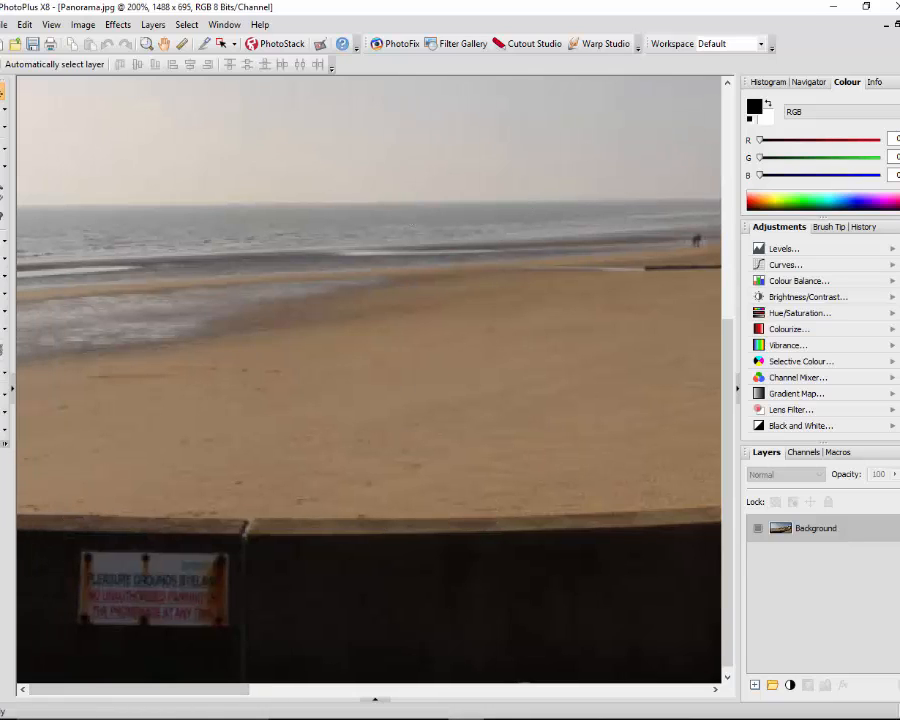
left_click_drag(215, 697, 317, 690)
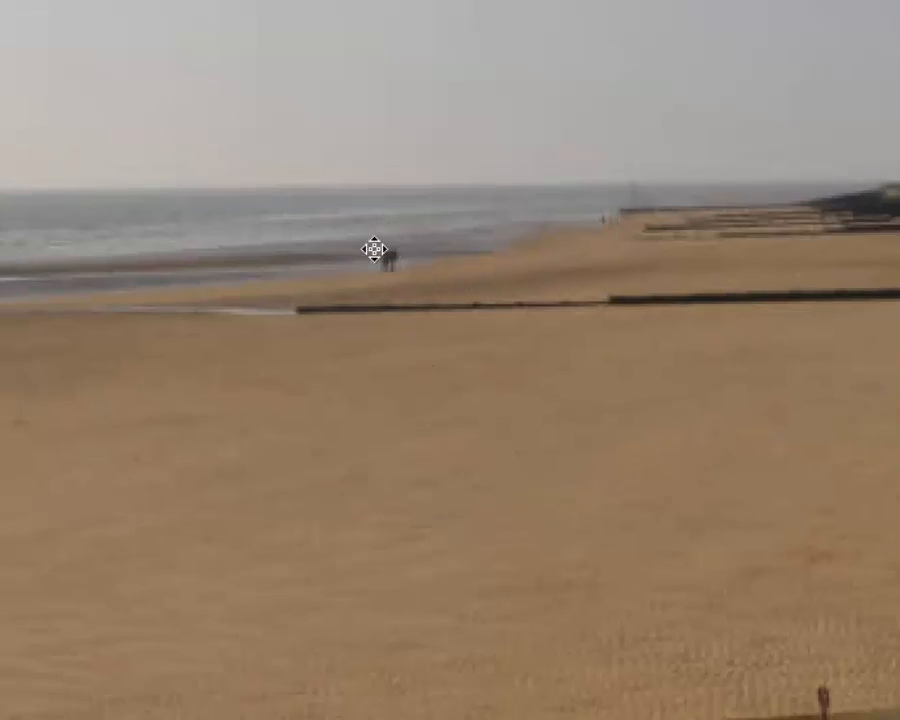
scroll(389, 549, "down", 1)
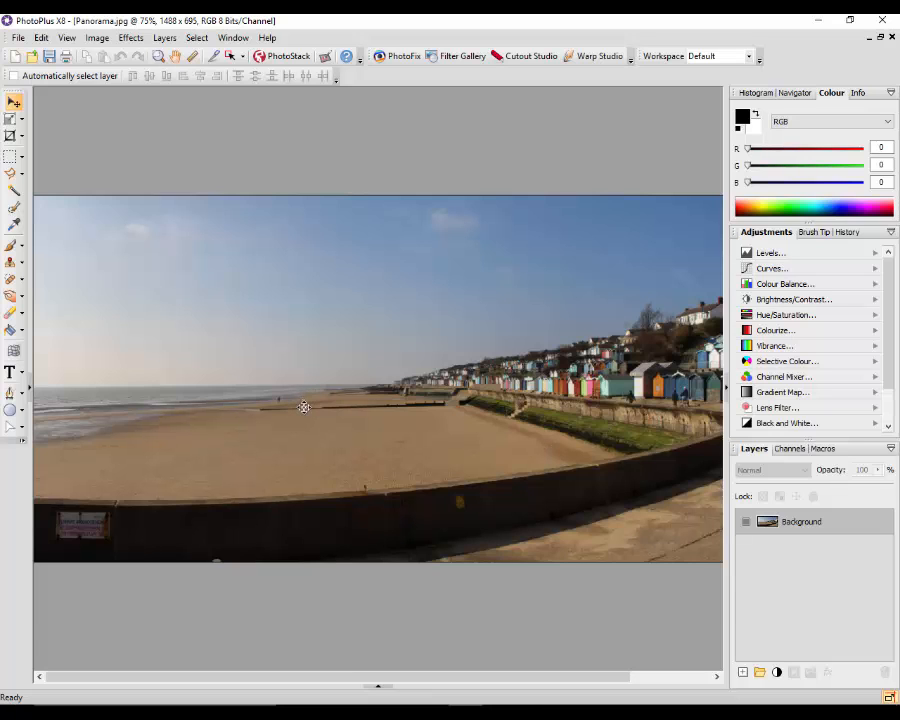
scroll(303, 405, "up", 1)
scroll(303, 408, "down", 2)
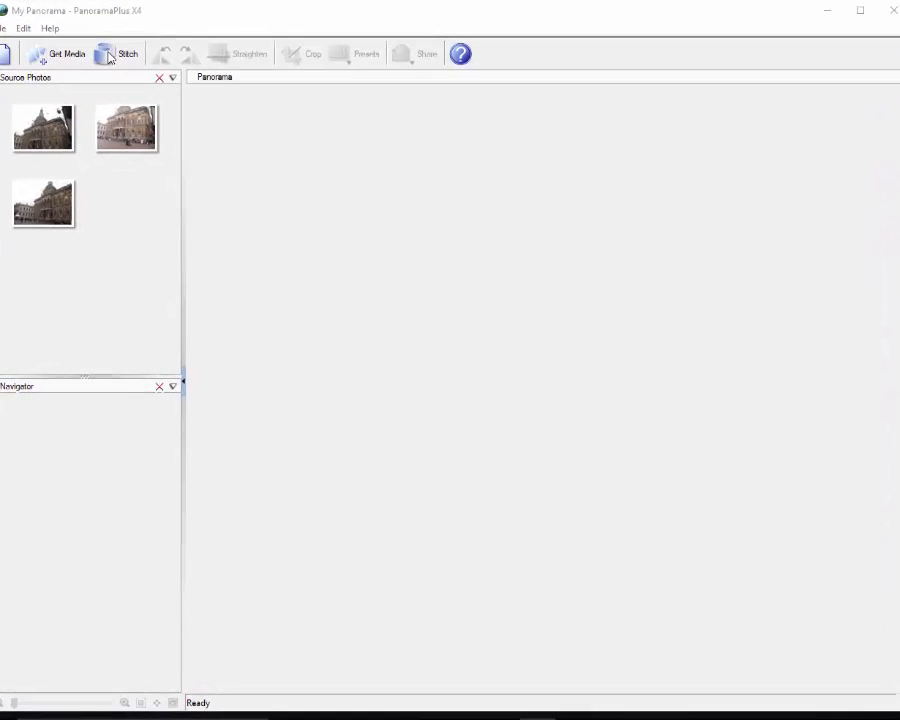
In PanoramaPlus X4, stitch the three town hall photos and enlarge the crop frame to include the spire, foreground and neighbouring buildings.
left_click(112, 55)
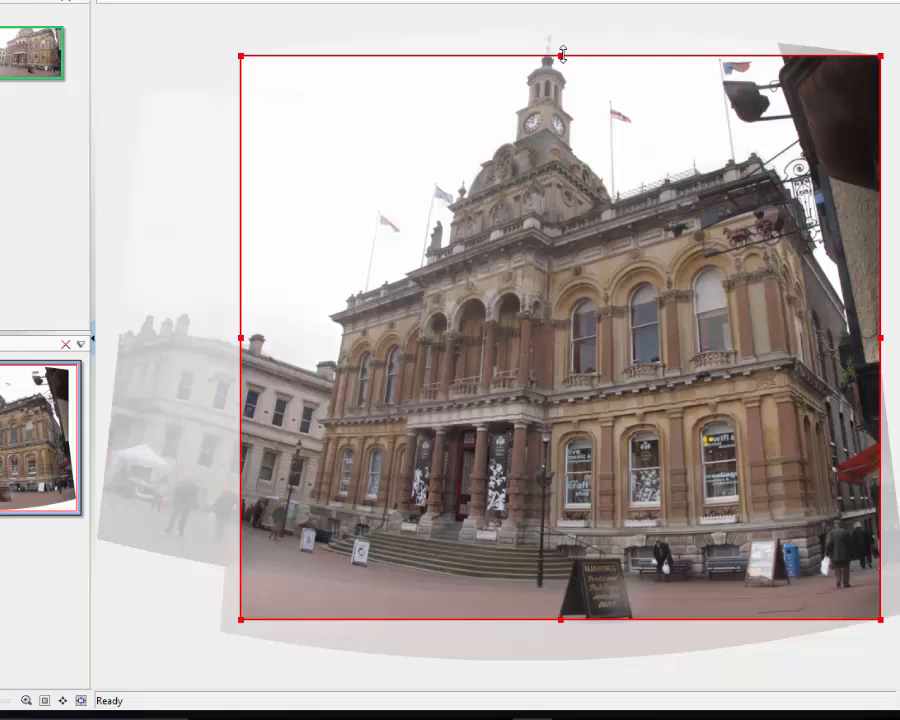
left_click_drag(563, 52, 563, 25)
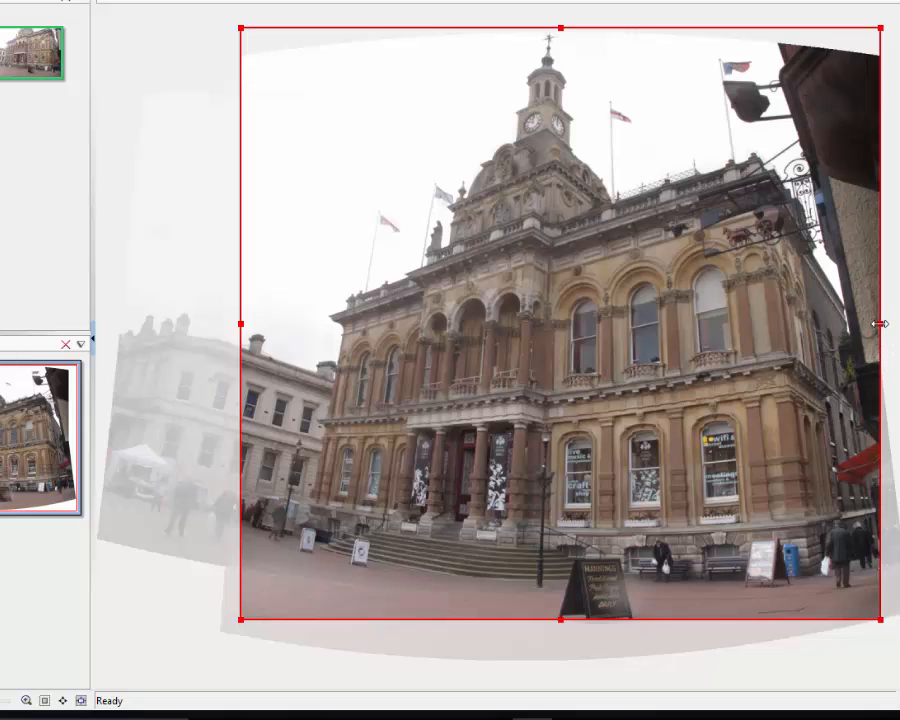
left_click_drag(880, 323, 842, 322)
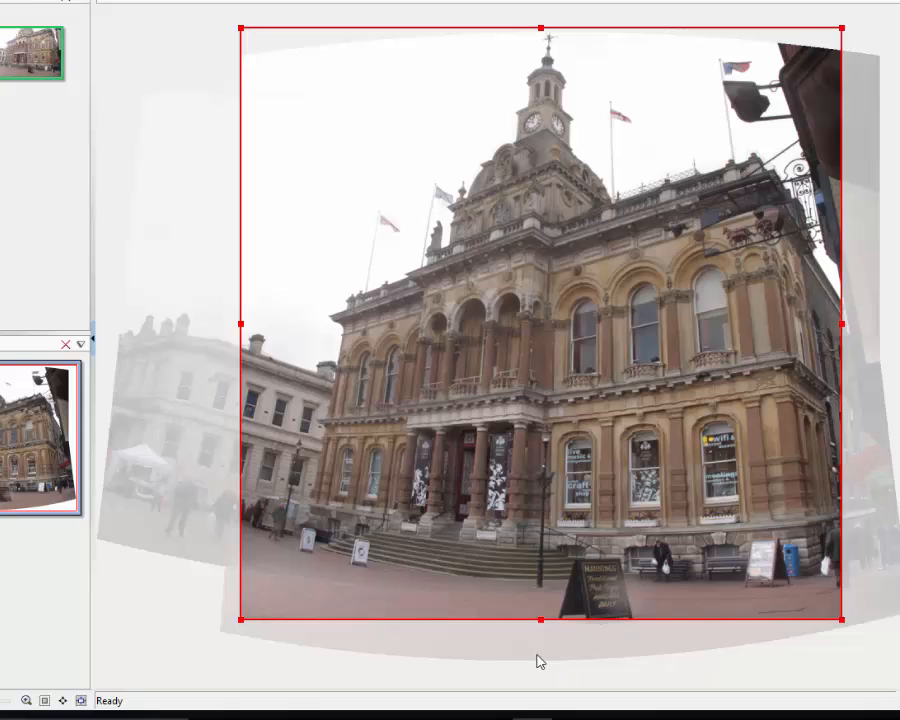
left_click_drag(541, 620, 542, 634)
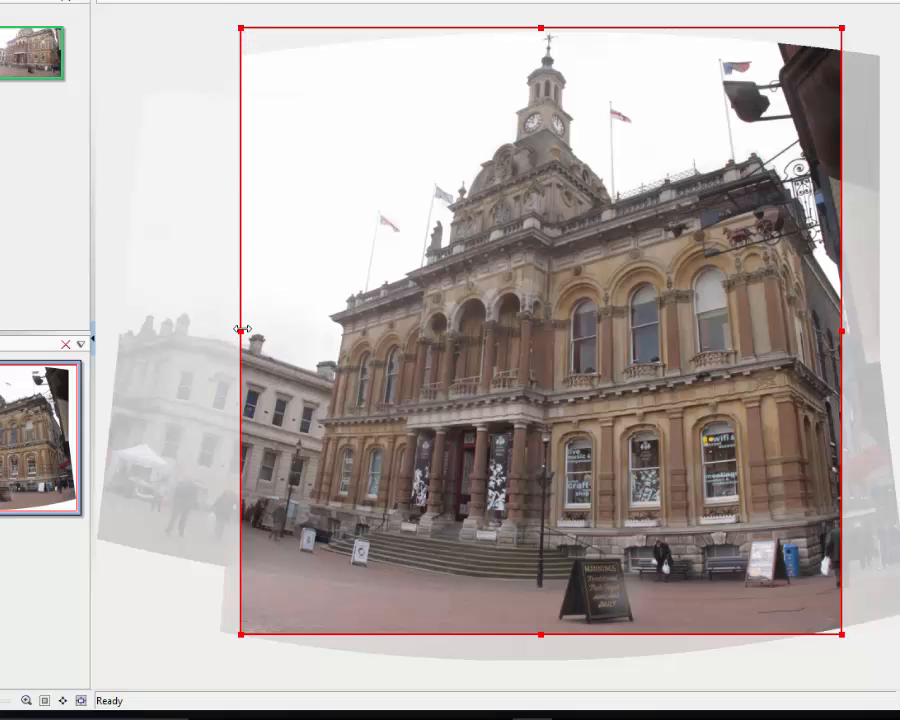
left_click_drag(241, 332, 224, 330)
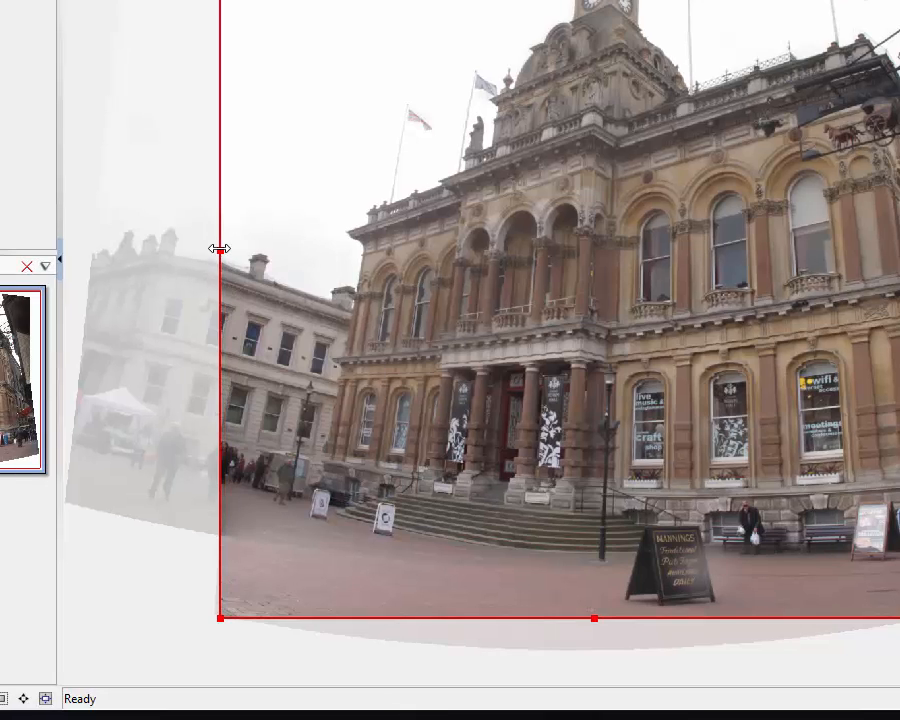
left_click_drag(218, 249, 97, 243)
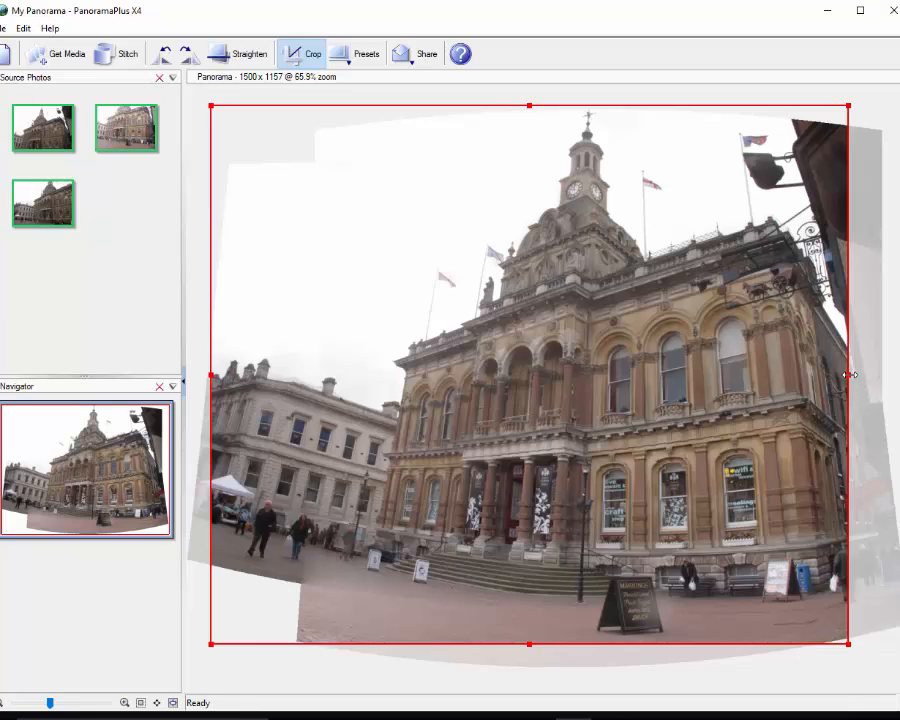
left_click_drag(848, 375, 871, 376)
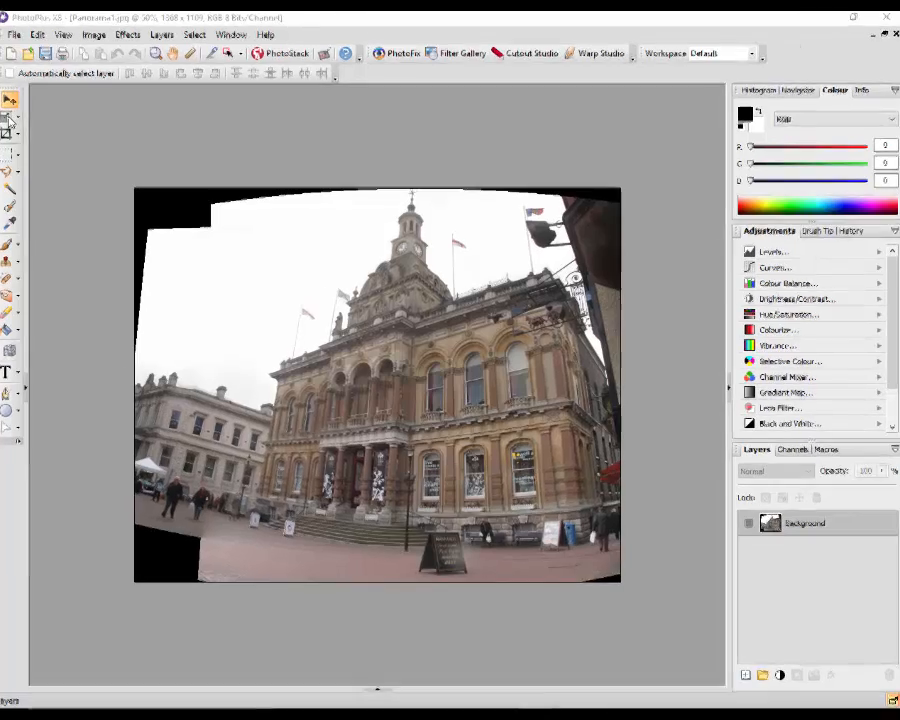
In PhotoPlus X8, deform Panorama1.jpg by pulling its lower-left corner down and inward and its upper-left corner outward.
left_click(9, 120)
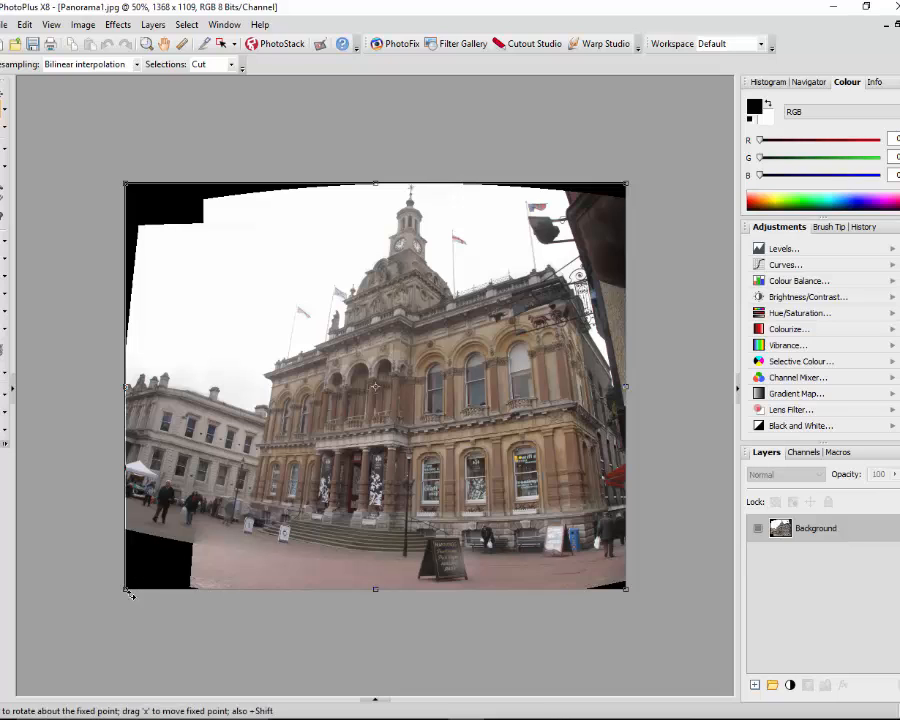
left_click_drag(126, 593, 150, 621)
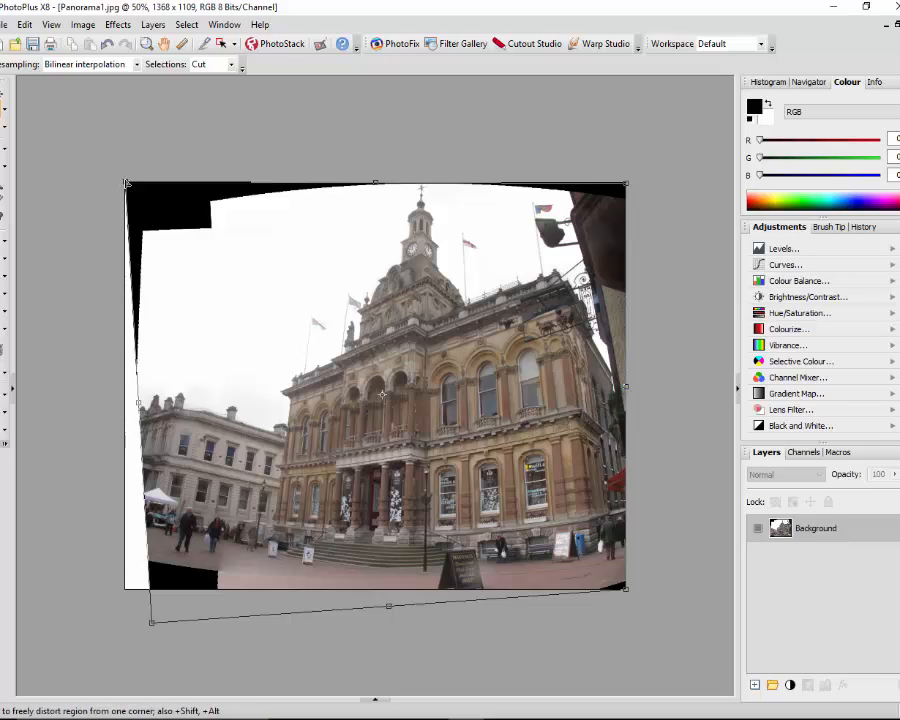
left_click_drag(126, 184, 88, 176)
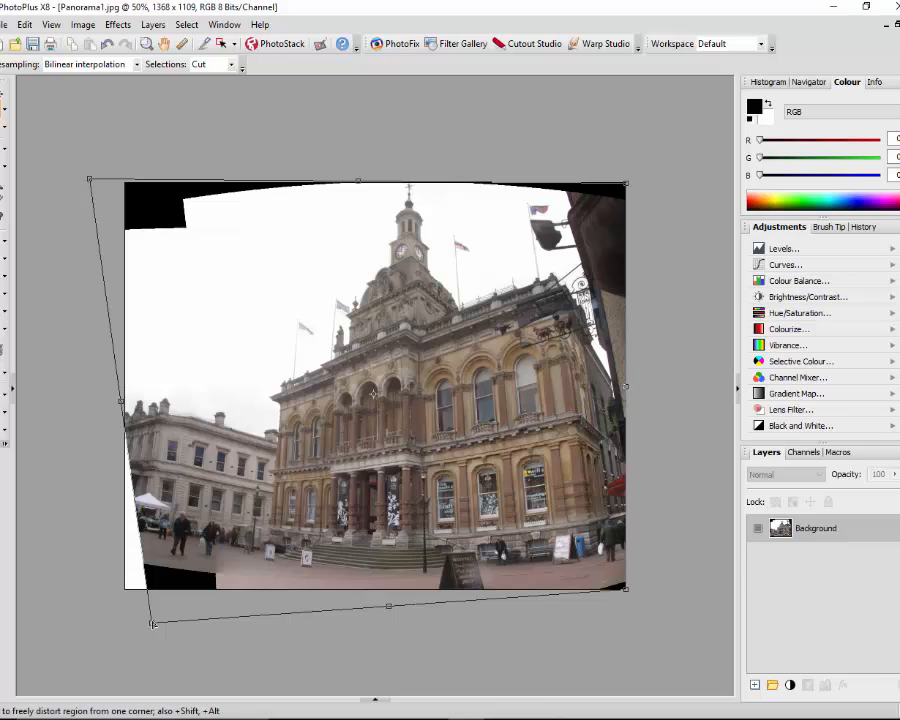
left_click_drag(152, 624, 172, 648)
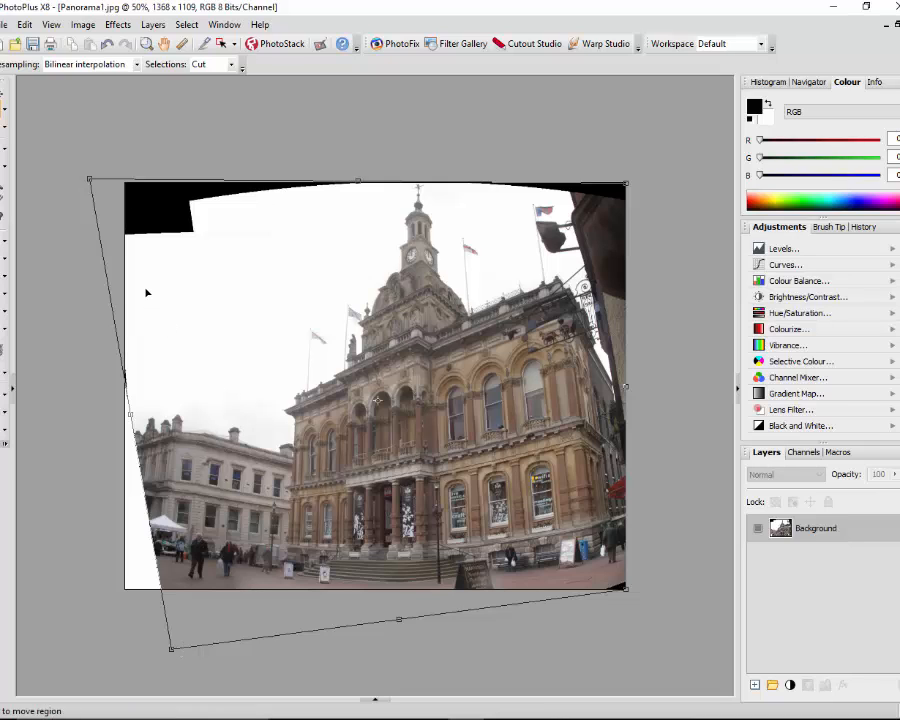
Reposition the deformed image's upper-left corner well below the canvas top, and raise the image's upper edge slightly.
left_click_drag(90, 181, 108, 166)
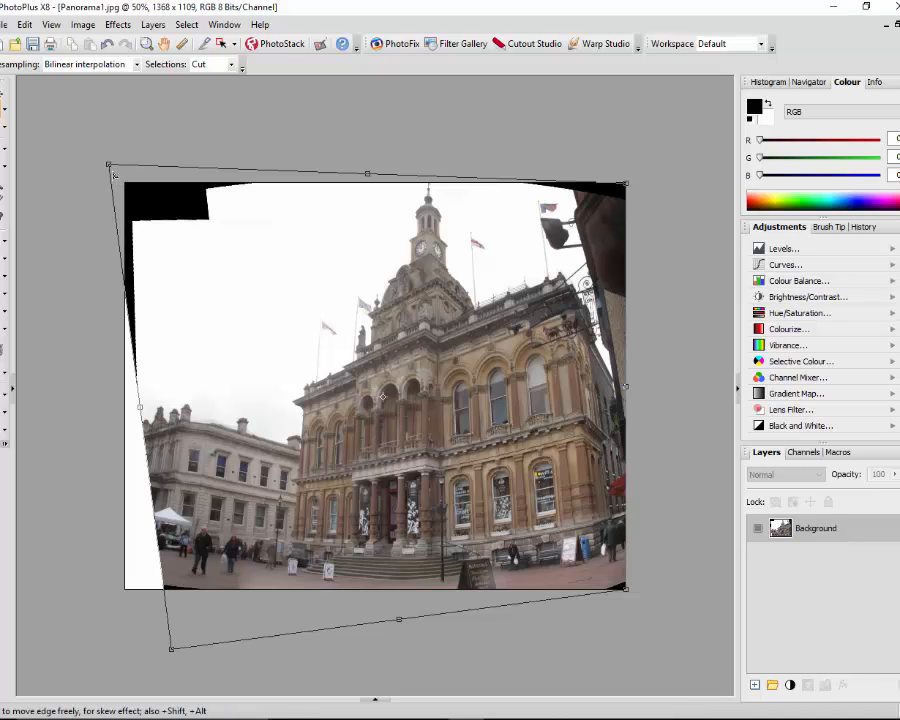
left_click_drag(109, 166, 132, 217)
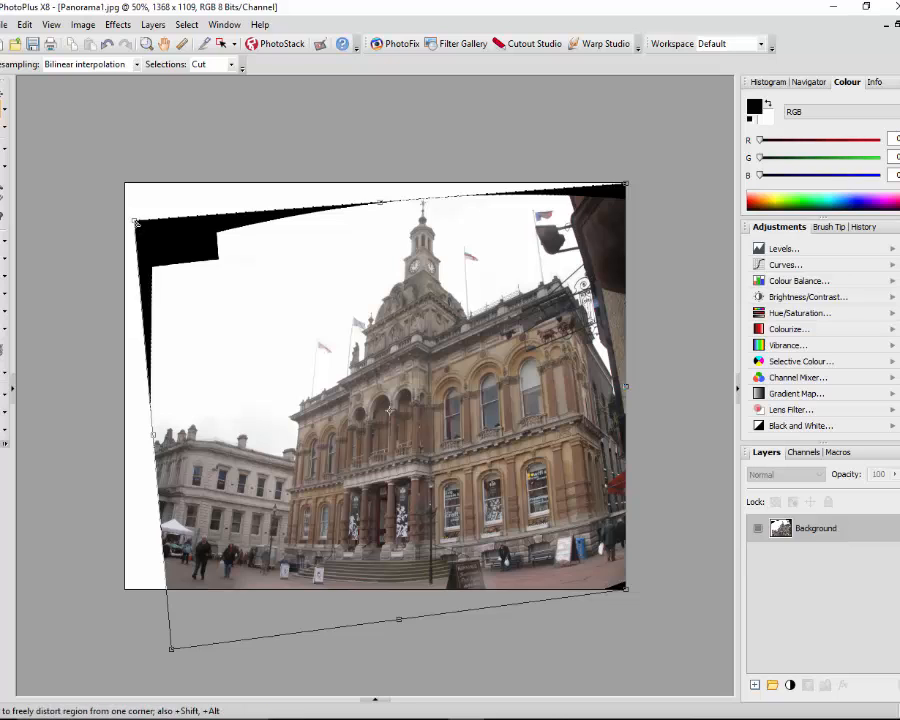
left_click_drag(136, 222, 162, 272)
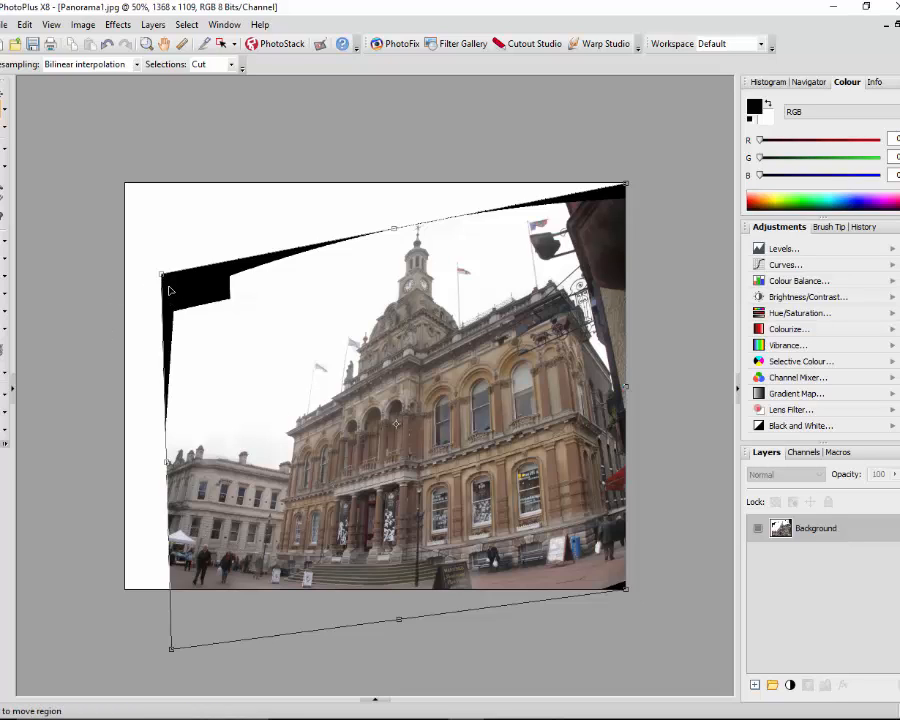
left_click_drag(162, 272, 114, 302)
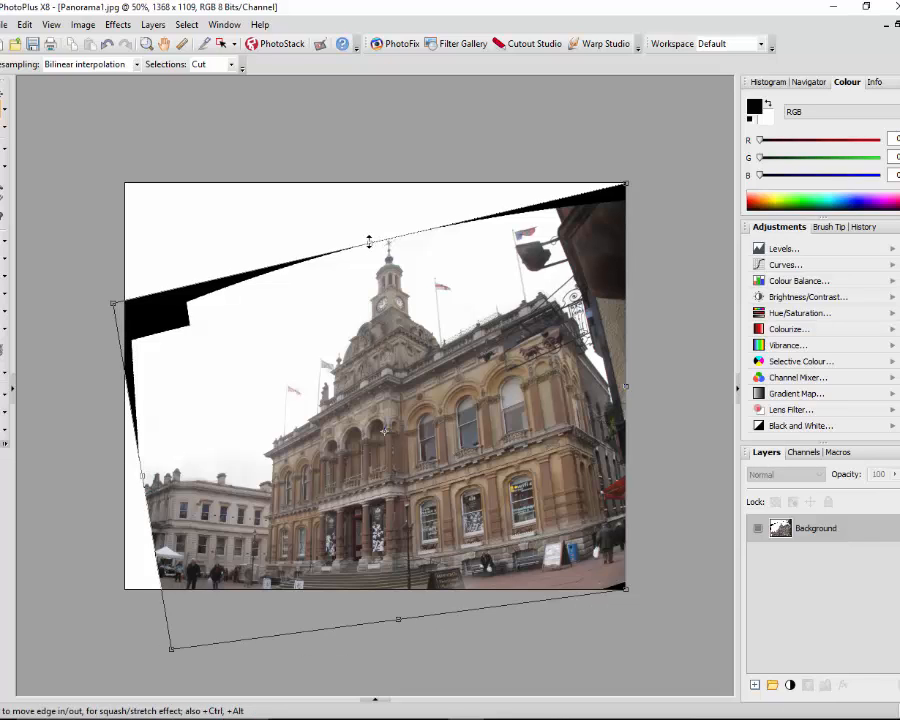
left_click_drag(369, 241, 369, 226)
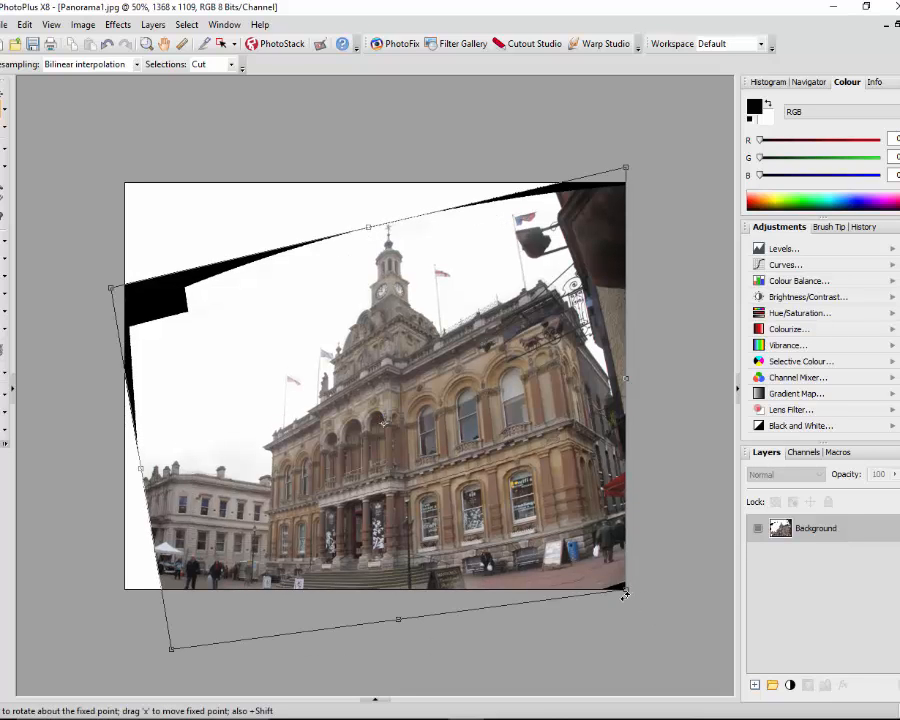
Distort the town hall image's lower-right corner downward and inward to correct the leaning right side.
left_click_drag(625, 595, 613, 606)
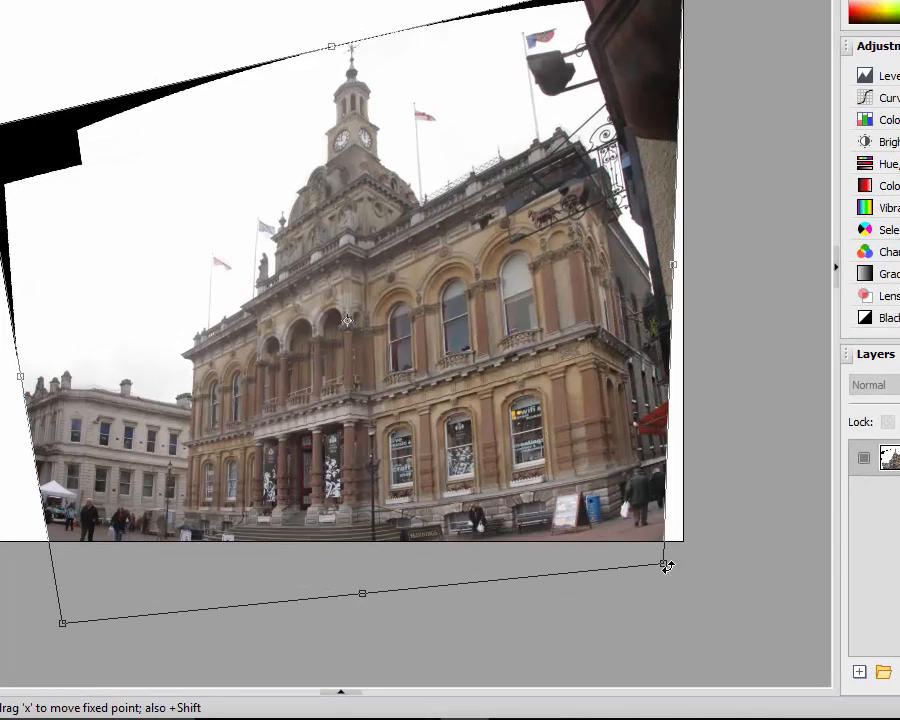
left_click_drag(666, 567, 682, 603)
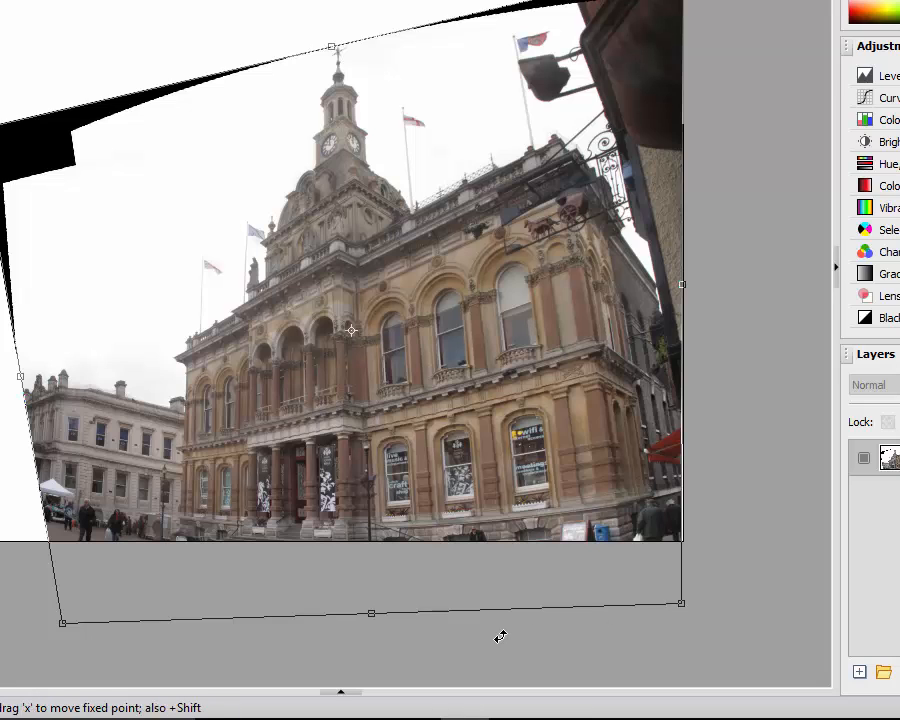
left_click_drag(681, 603, 649, 604)
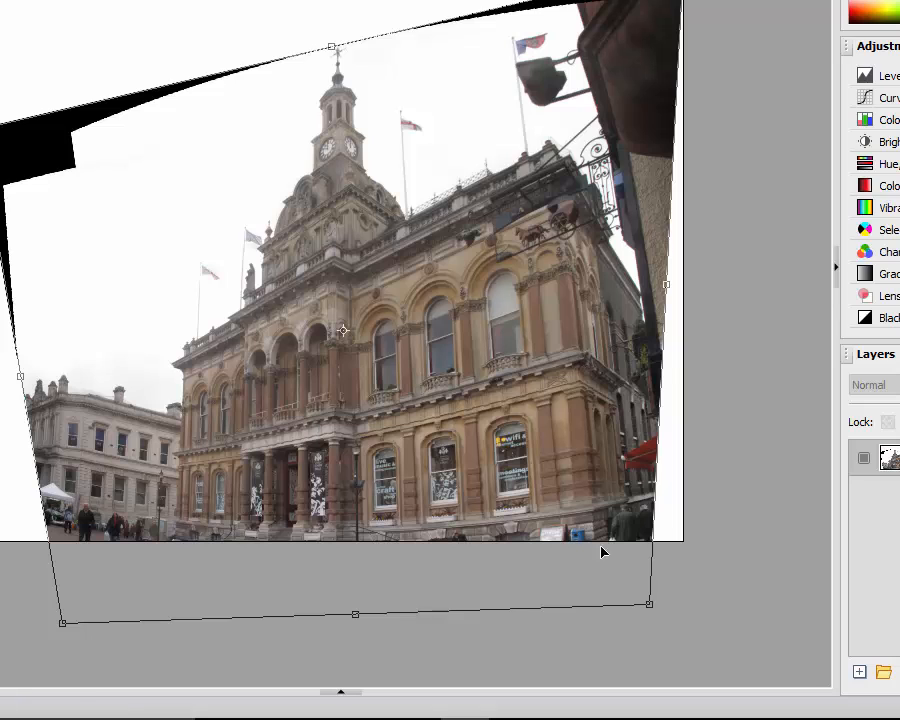
left_click_drag(650, 607, 587, 603)
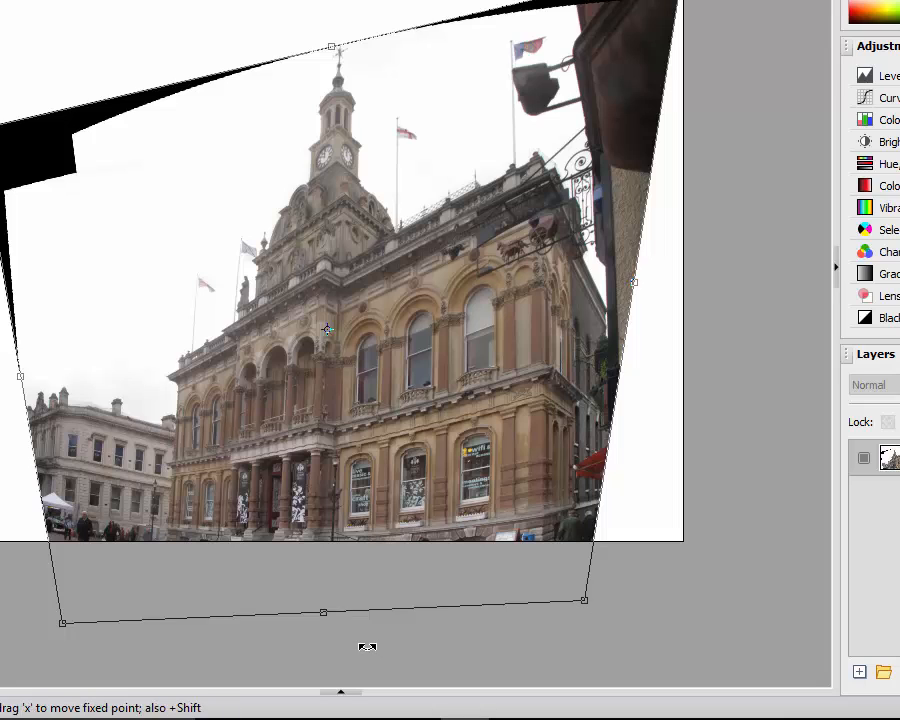
Raise the deformed image's lower edge to bring the pavement back into the canvas, and fine-tune its lower-left and both right corners.
left_click_drag(323, 618, 328, 554)
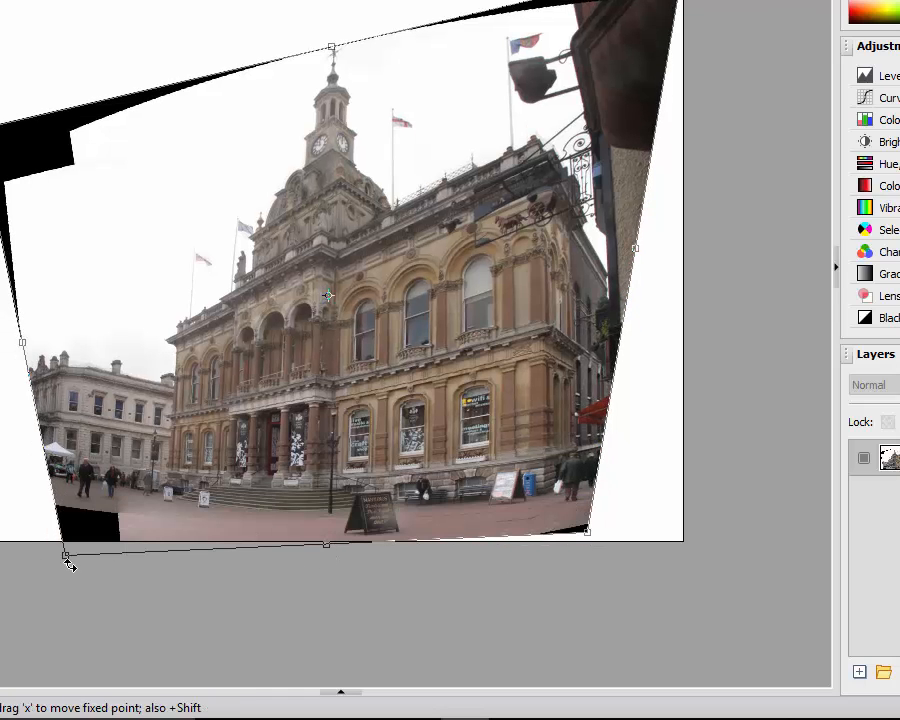
left_click_drag(66, 559, 72, 558)
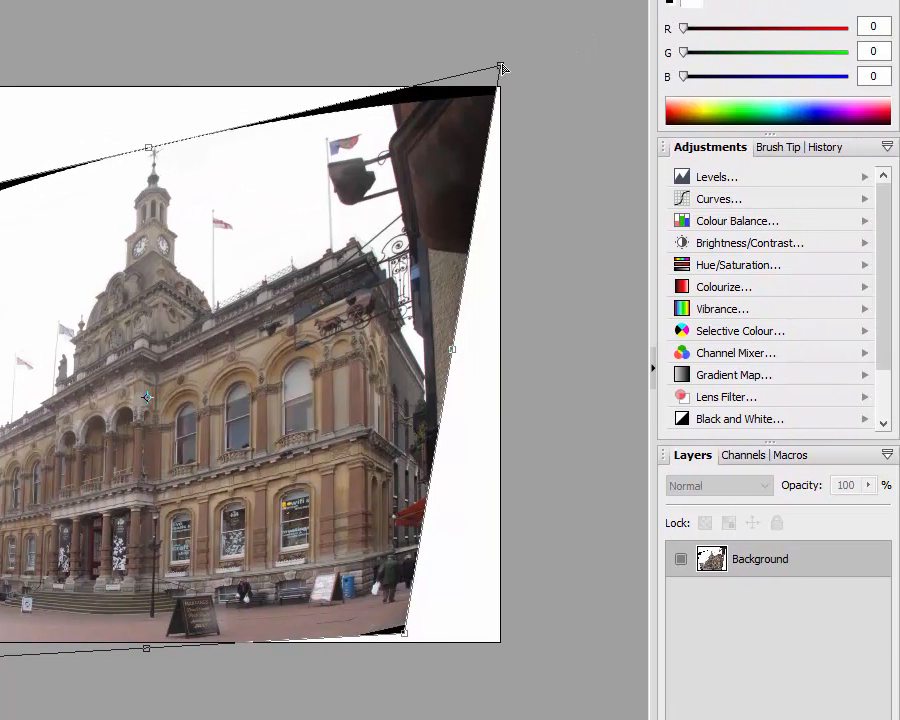
left_click_drag(502, 68, 484, 70)
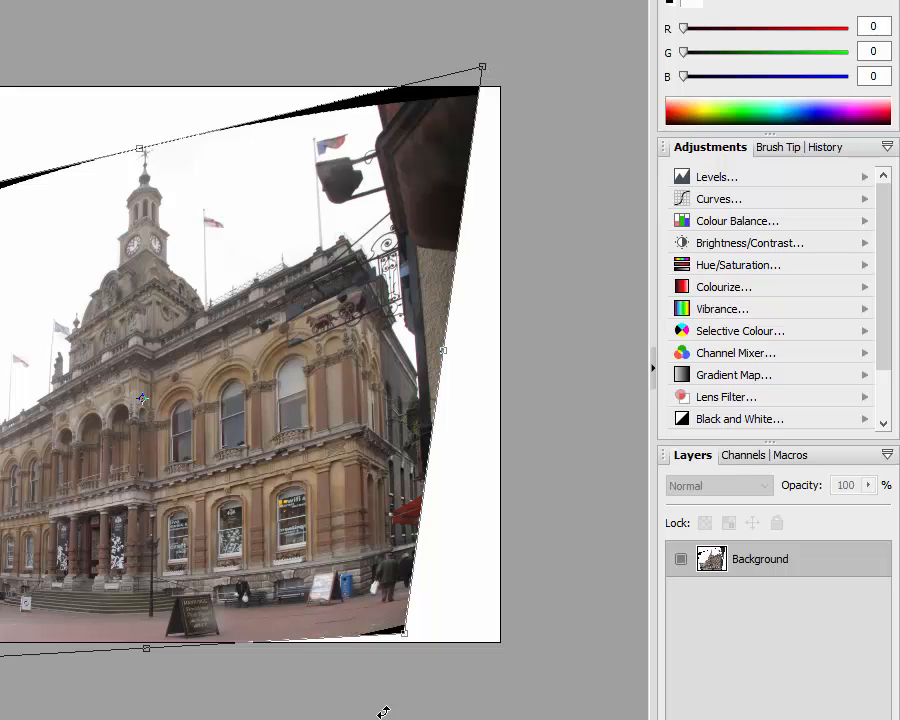
left_click_drag(407, 635, 407, 650)
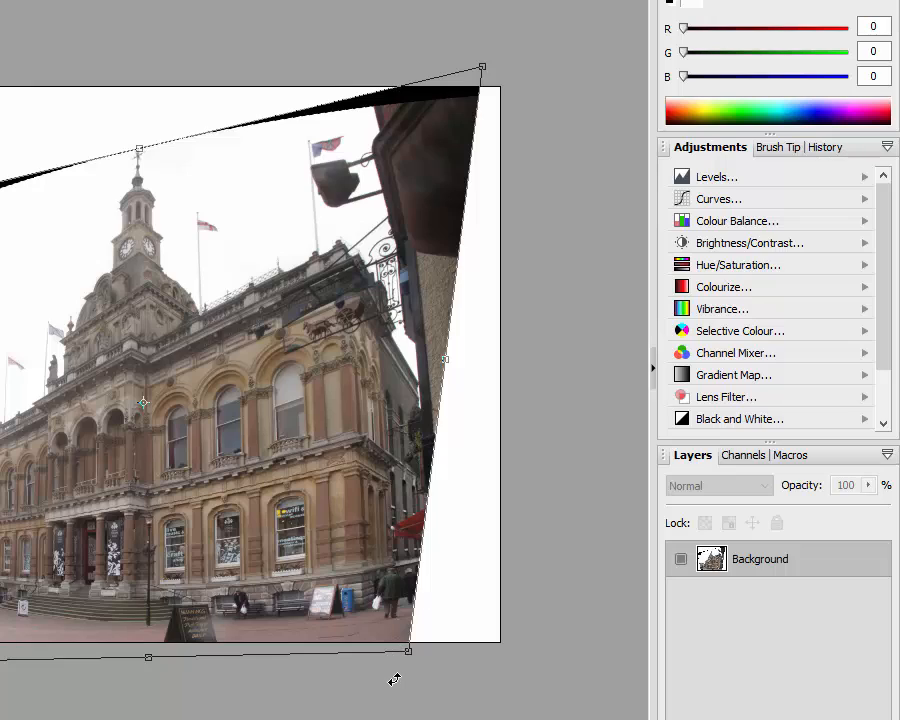
left_click_drag(407, 651, 401, 655)
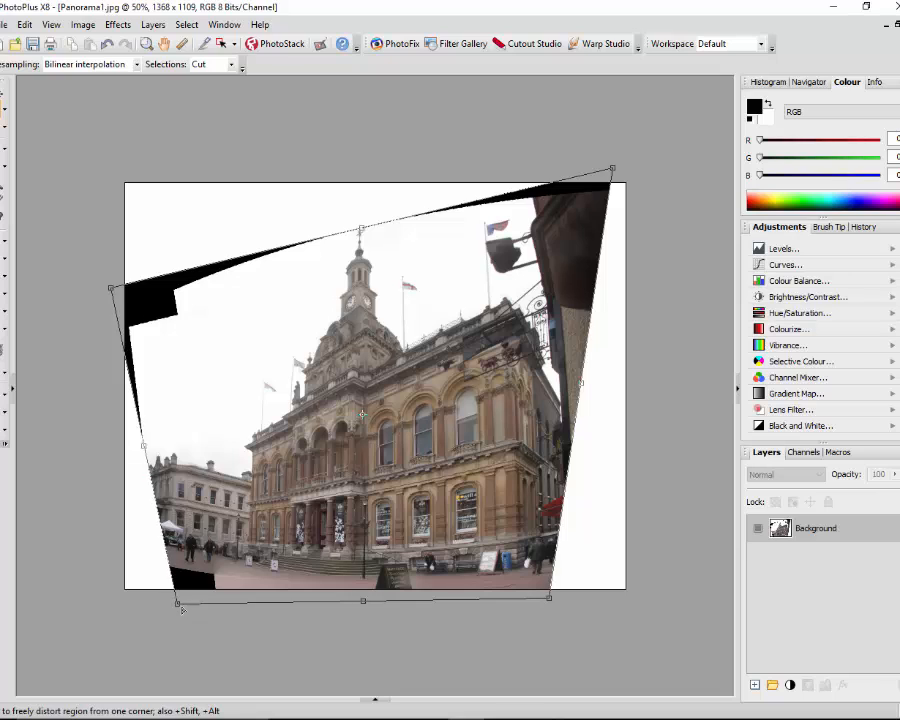
Fine-tune the deformed image by moving its lower-left corner down and inward and its upper-left corner slightly down.
left_click_drag(178, 604, 193, 615)
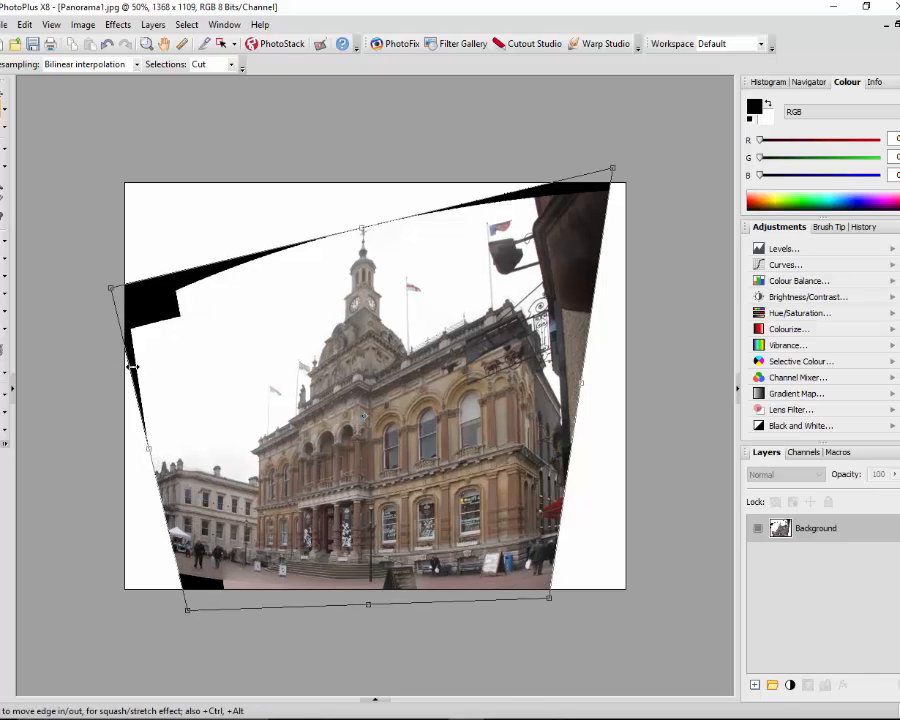
left_click_drag(111, 289, 110, 305)
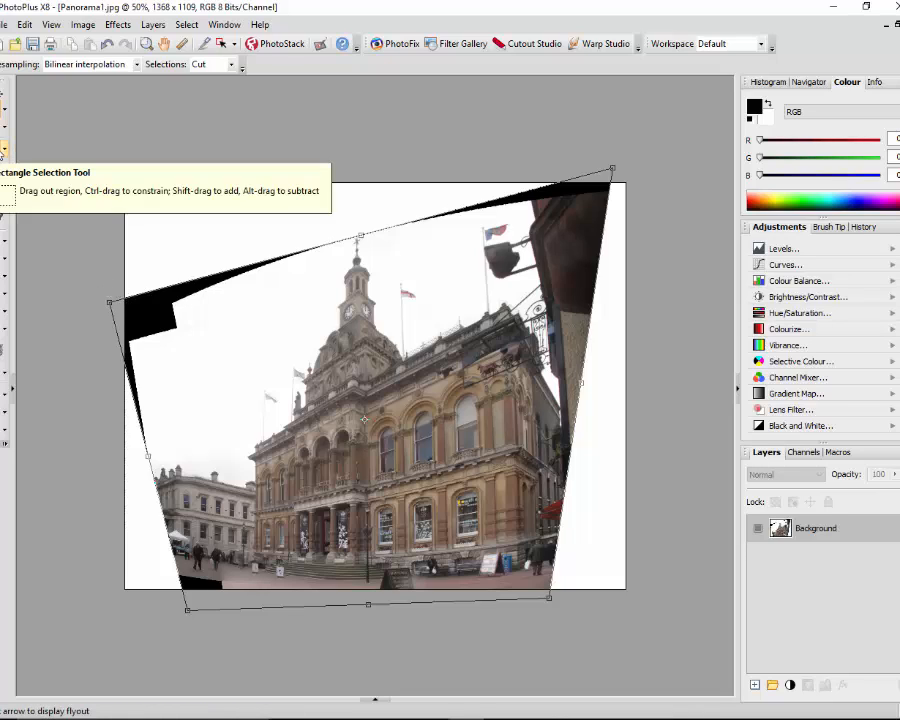
left_click(5, 146)
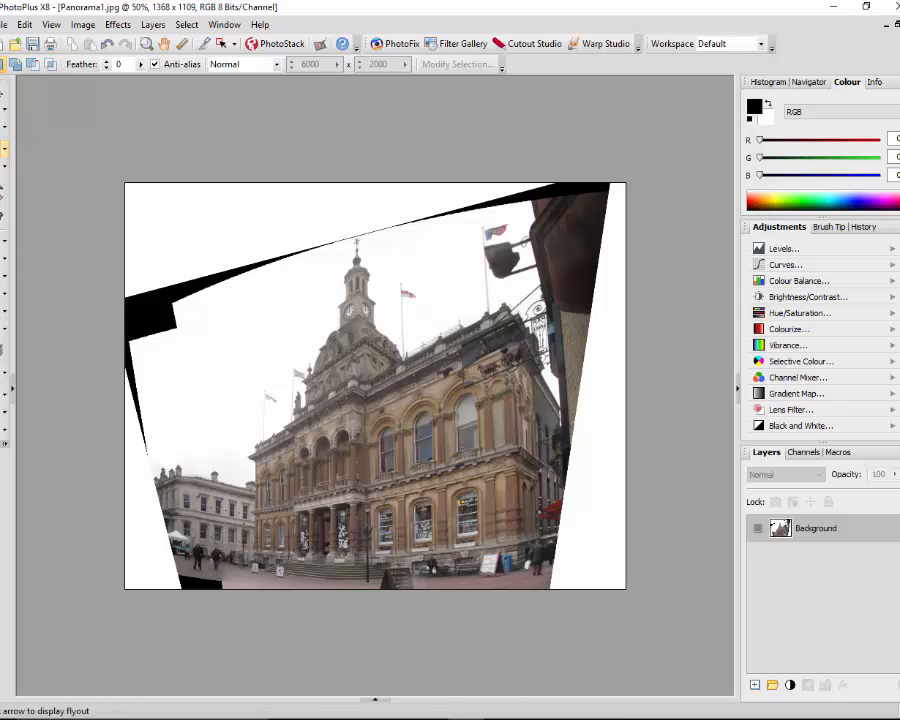
Crop the town hall image to 1048 x 1109 pixels, trimming the empty left and right sides while keeping its full height.
left_click(4, 127)
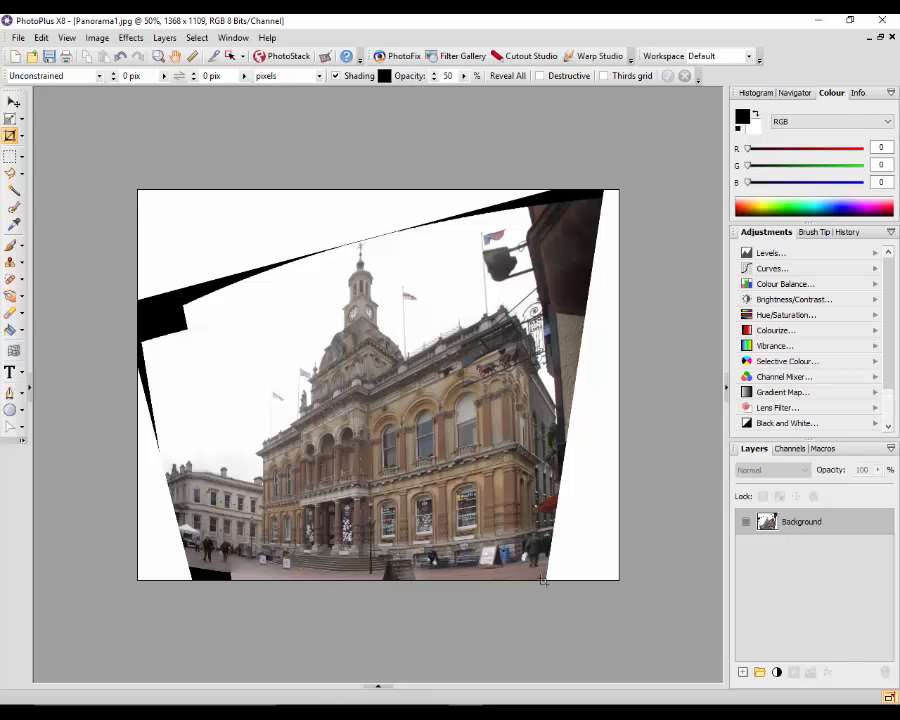
mouse_move(541, 579)
left_mouse_down()
mouse_move(518, 542)
mouse_move(457, 495)
mouse_move(271, 281)
mouse_move(292, 311)
mouse_move(186, 255)
mouse_move(163, 229)
mouse_move(173, 195)
left_mouse_up()
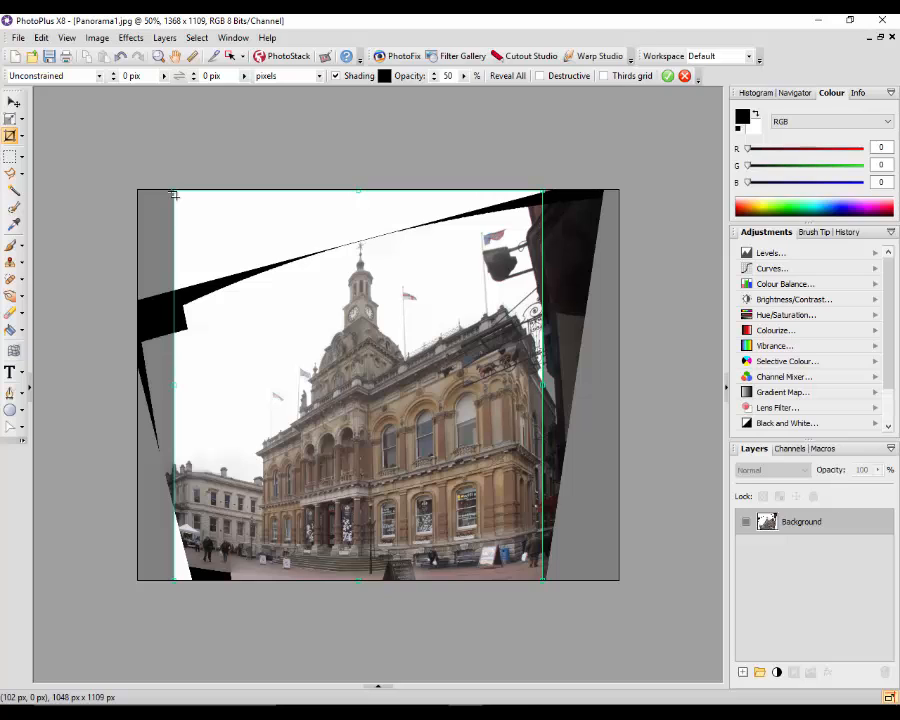
left_click_drag(174, 195, 173, 192)
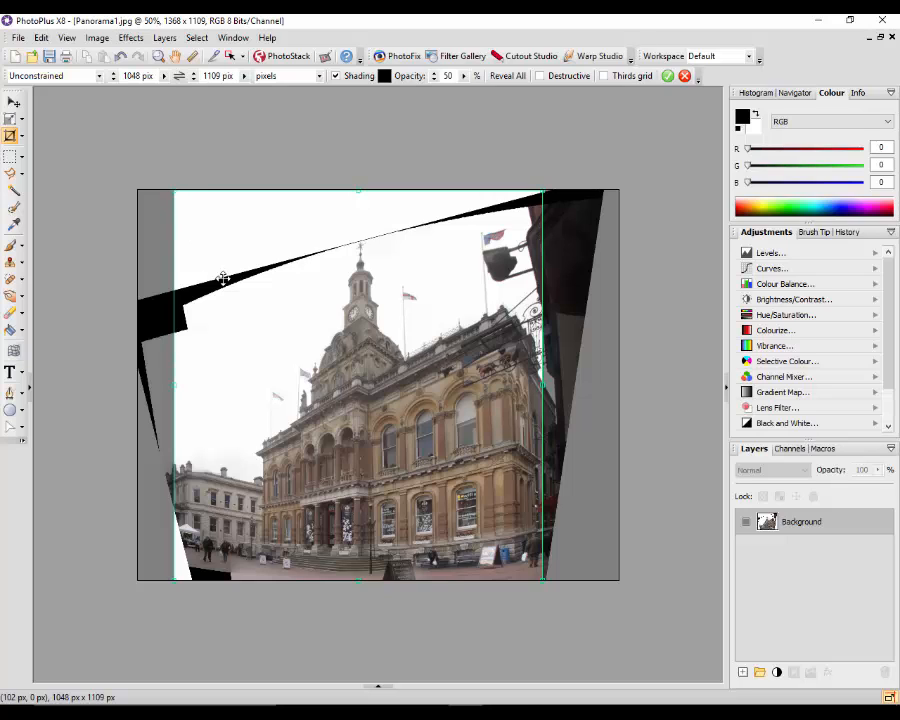
double_click(301, 387)
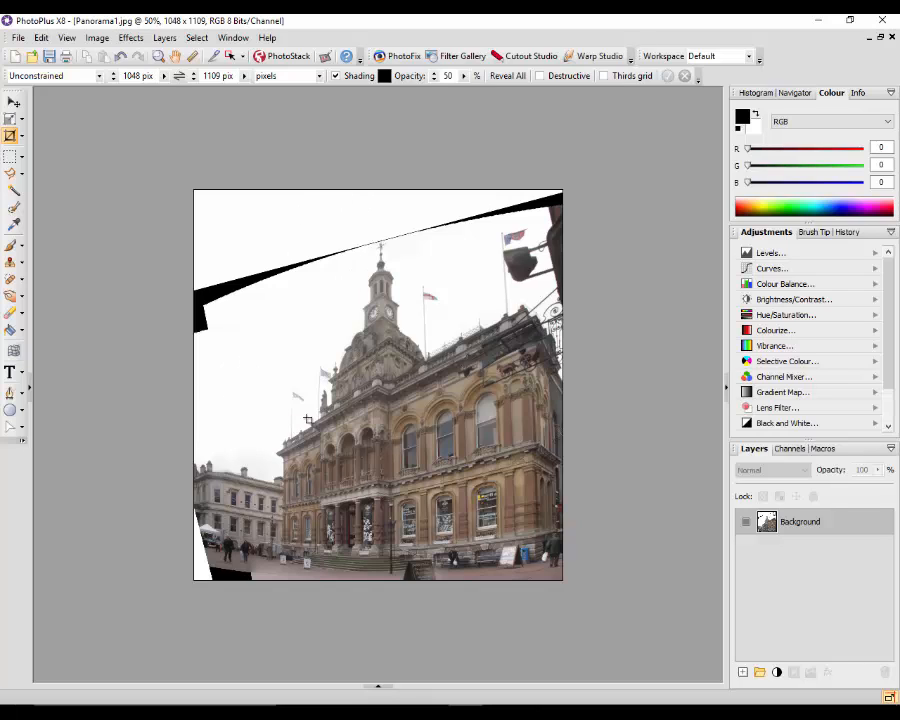
Clone white sky over the black border from the image's left edge to above the clock tower.
left_click(9, 263)
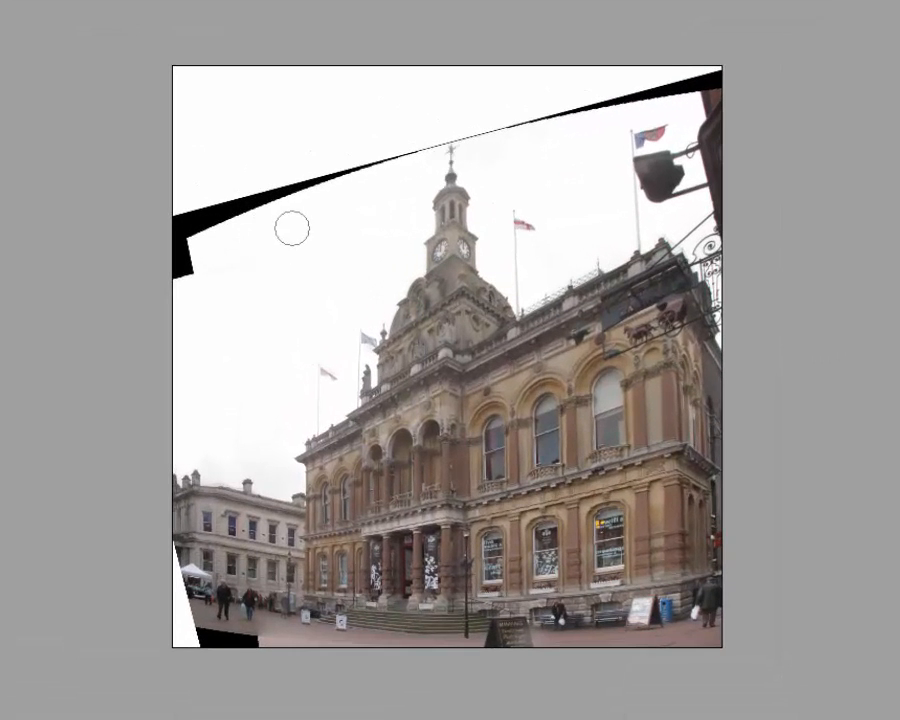
mouse_move(341, 179)
left_mouse_down()
mouse_move(217, 207)
mouse_move(228, 208)
left_mouse_up()
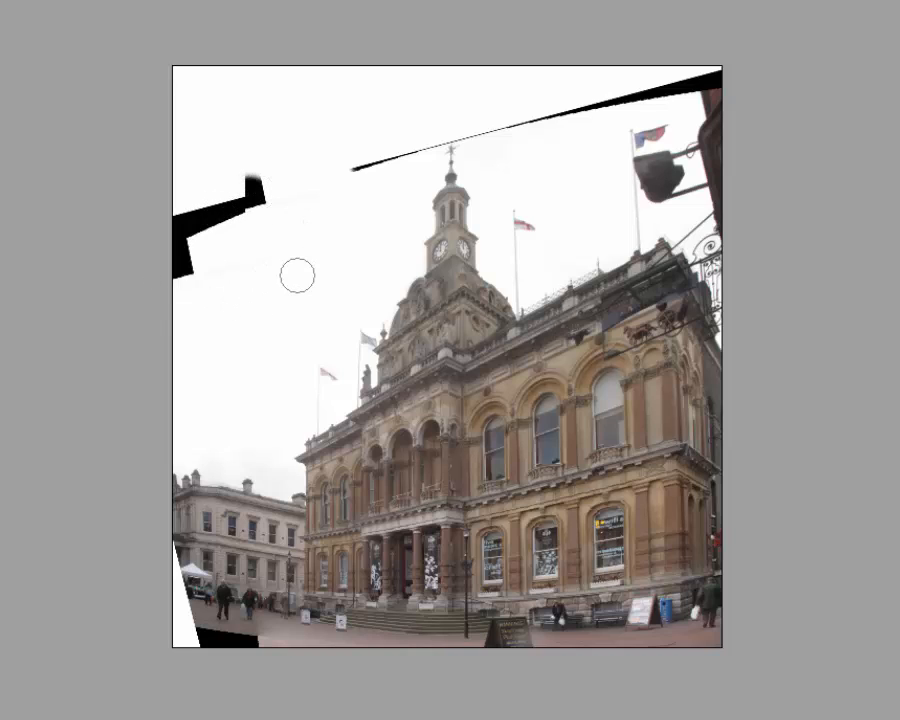
mouse_move(175, 287)
left_mouse_down()
mouse_move(176, 256)
mouse_move(243, 261)
mouse_move(208, 223)
mouse_move(205, 235)
mouse_move(176, 229)
mouse_move(239, 233)
mouse_move(265, 191)
left_mouse_up()
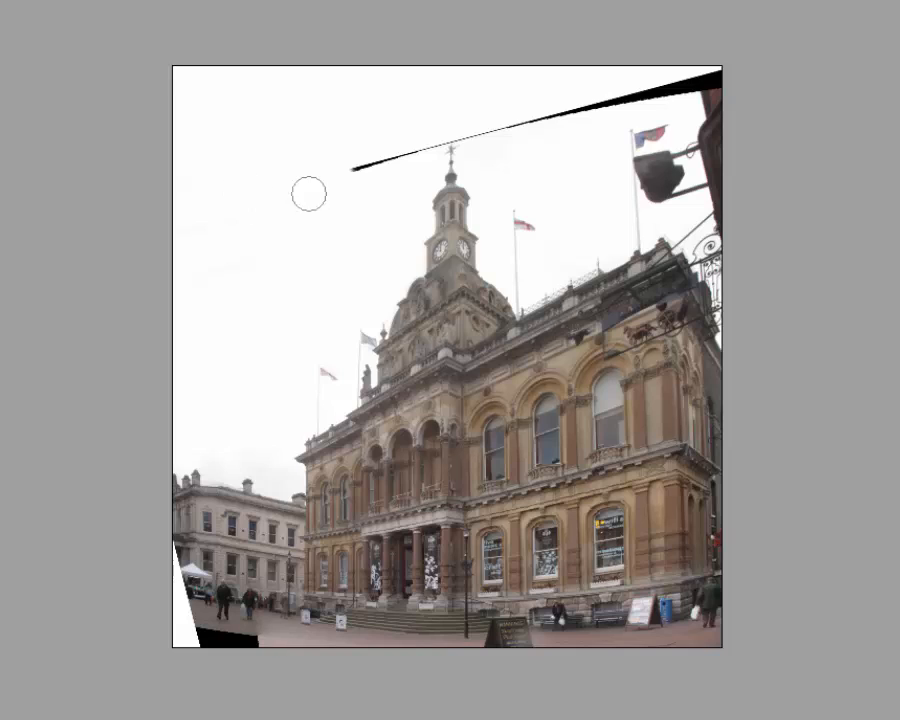
mouse_move(340, 177)
left_mouse_down()
mouse_move(433, 124)
mouse_move(424, 142)
mouse_move(455, 122)
mouse_move(480, 128)
mouse_move(440, 121)
left_mouse_up()
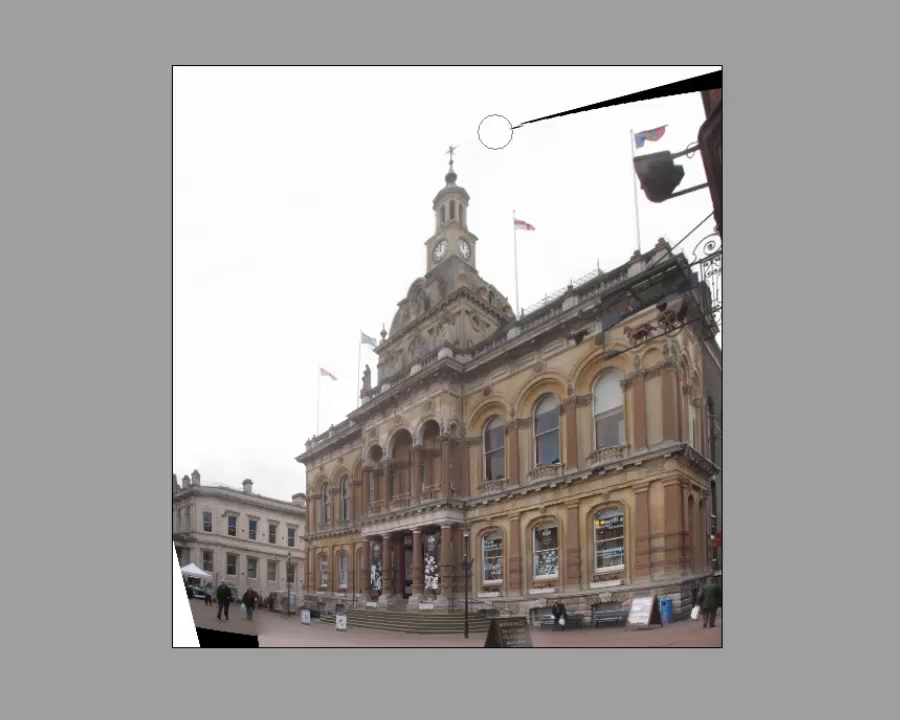
Clone sky over the black wedge between the clock tower and the dark building at upper right, redoing one stroke.
left_click_drag(492, 128, 629, 112)
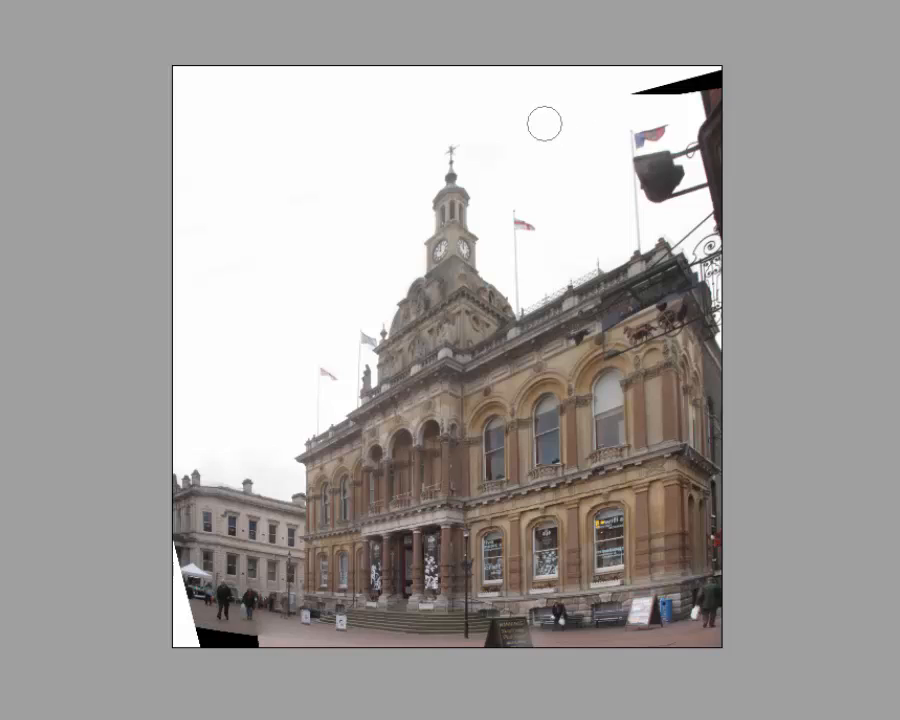
left_click_drag(647, 96, 664, 101)
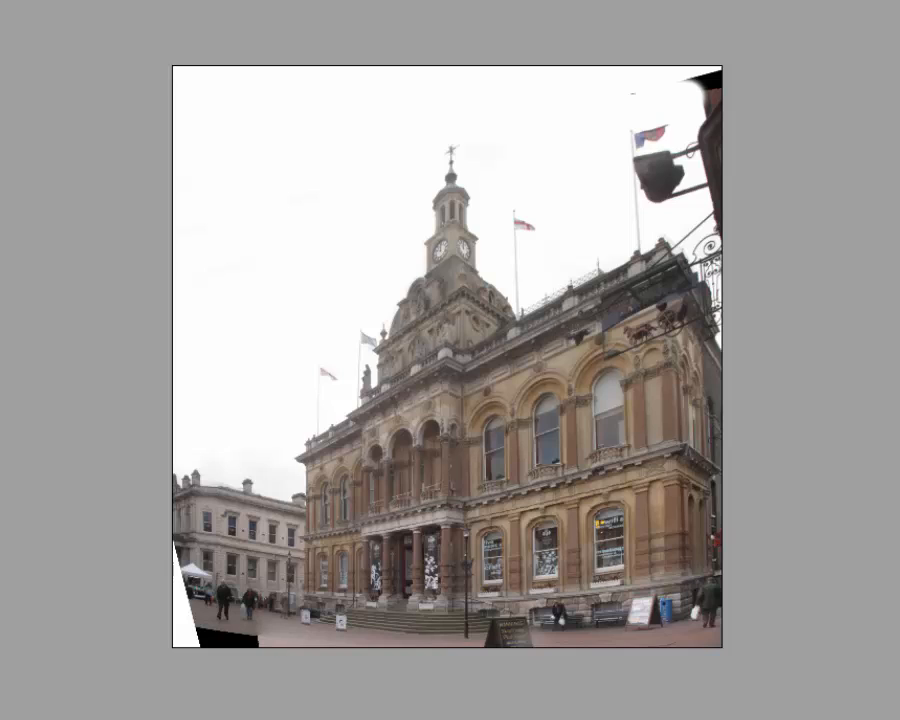
key("ctrl+z")
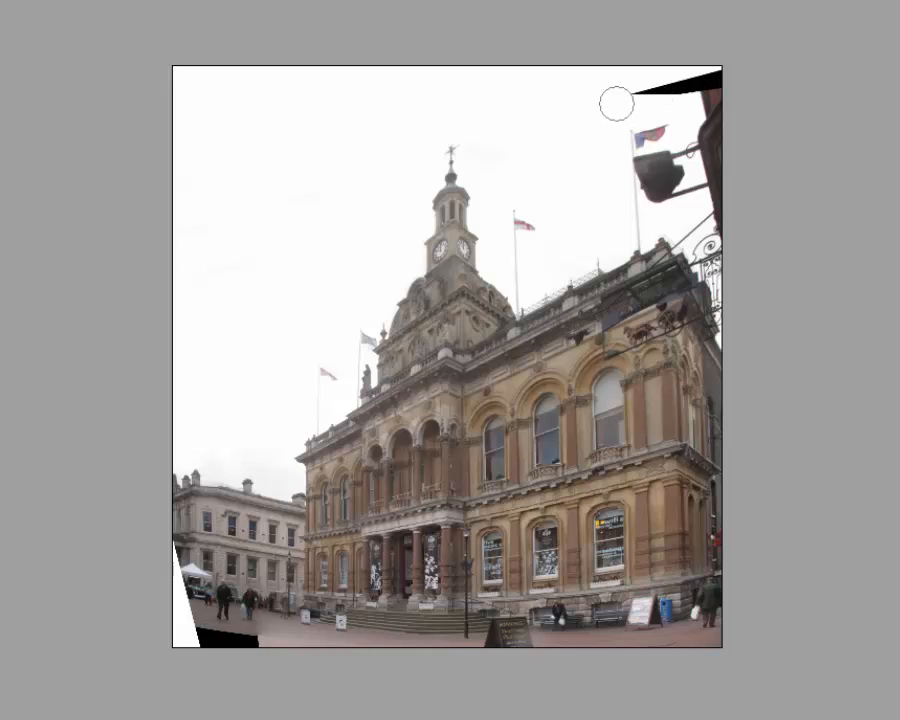
mouse_move(617, 104)
left_mouse_down()
mouse_move(677, 89)
mouse_move(679, 97)
left_mouse_up()
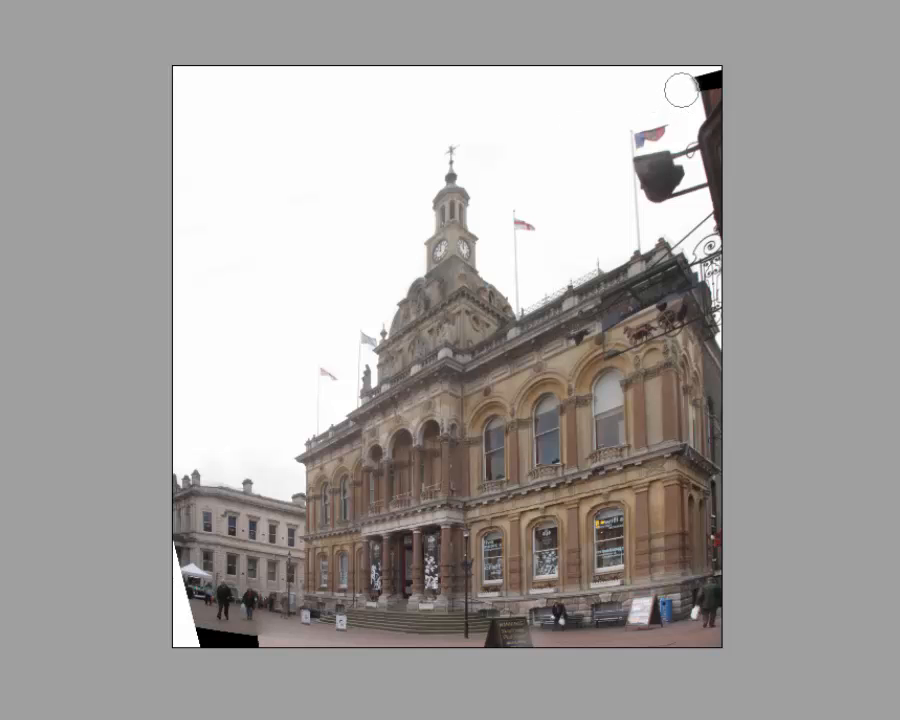
With a smaller clone brush, extend the dark building's left edge up to the image's top at the upper-right corner.
scroll(692, 197, "up", 4)
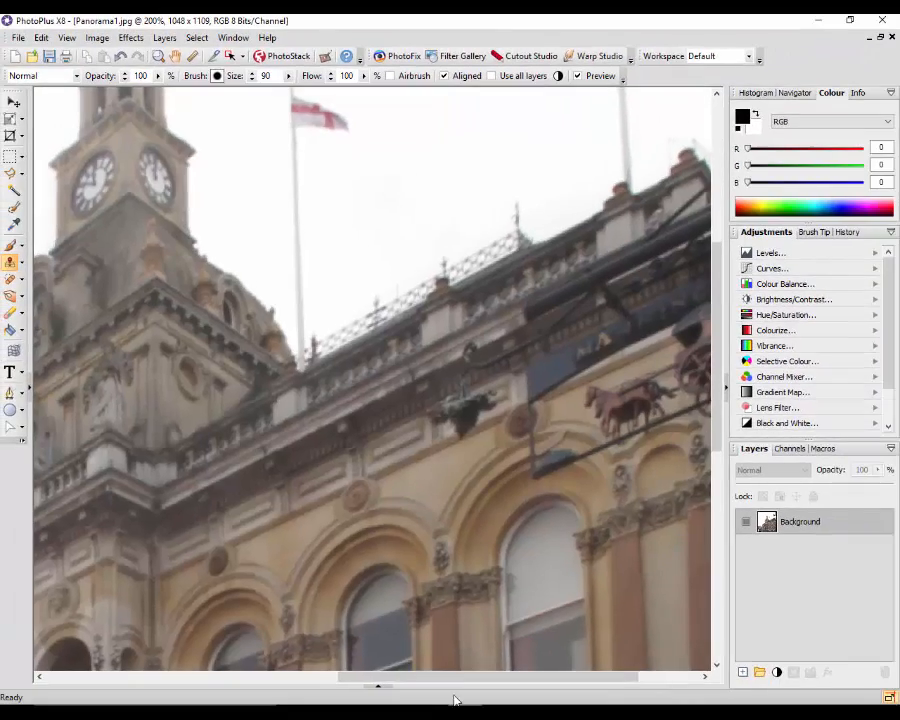
left_click_drag(507, 716, 600, 716)
left_click_drag(719, 385, 730, 199)
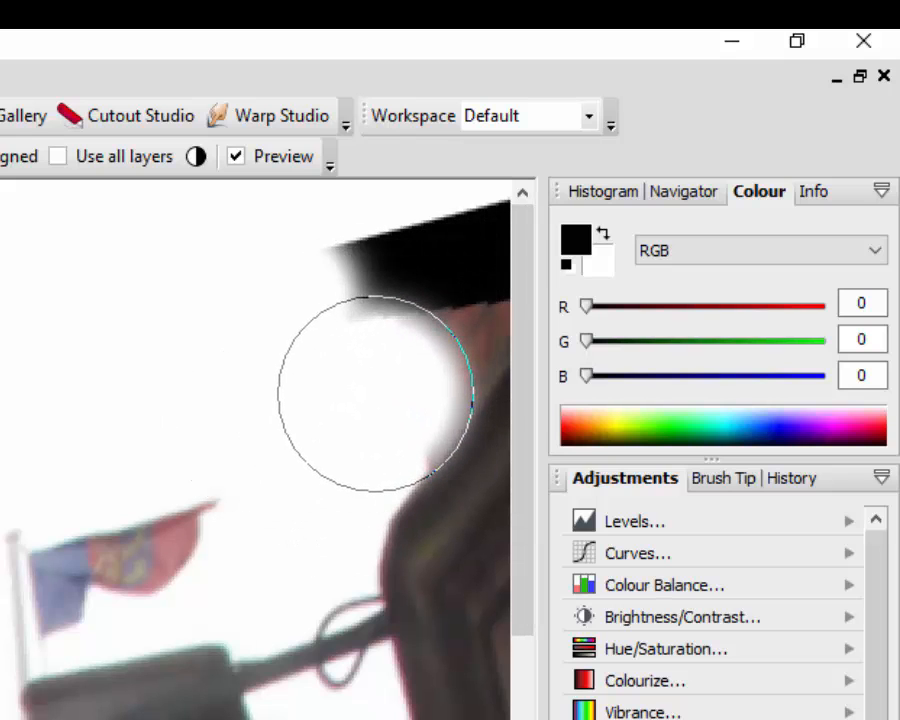
key("[")
key("[")
key("[")
key("[")
key("[")
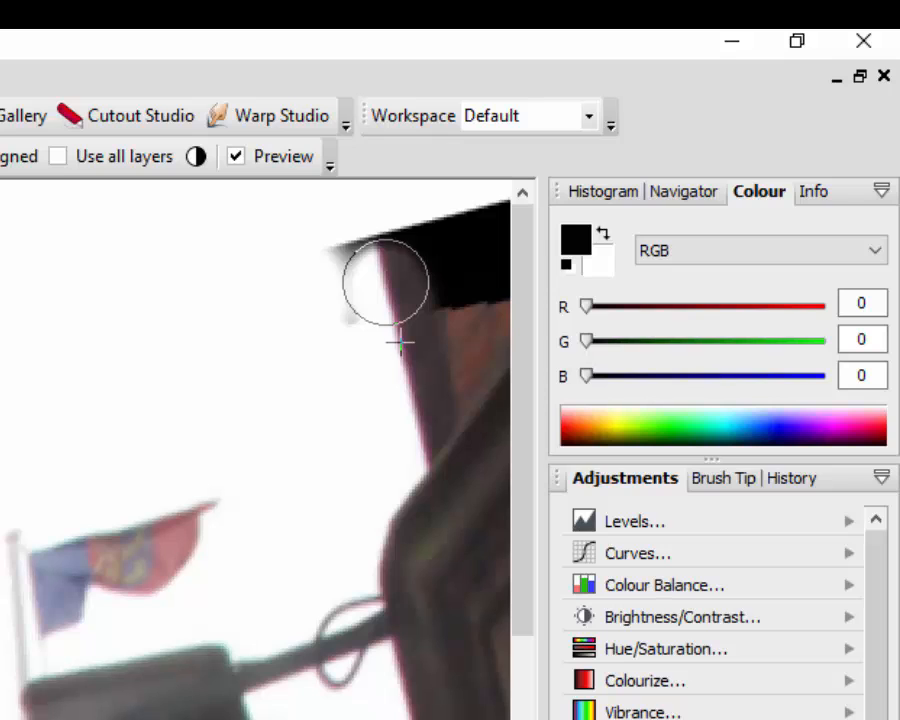
left_click_drag(386, 283, 378, 247)
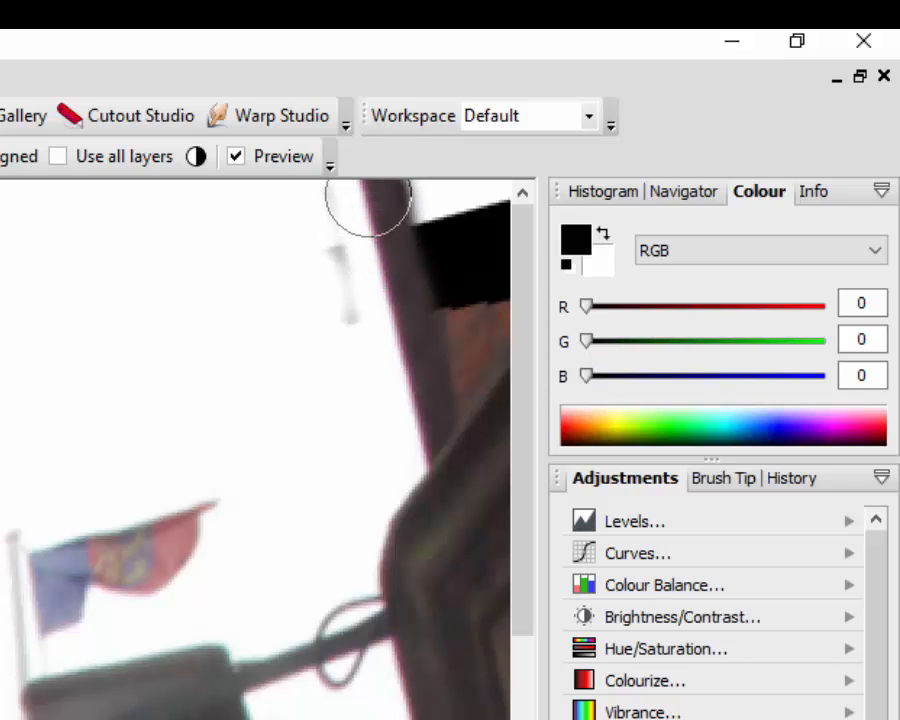
left_click(366, 194)
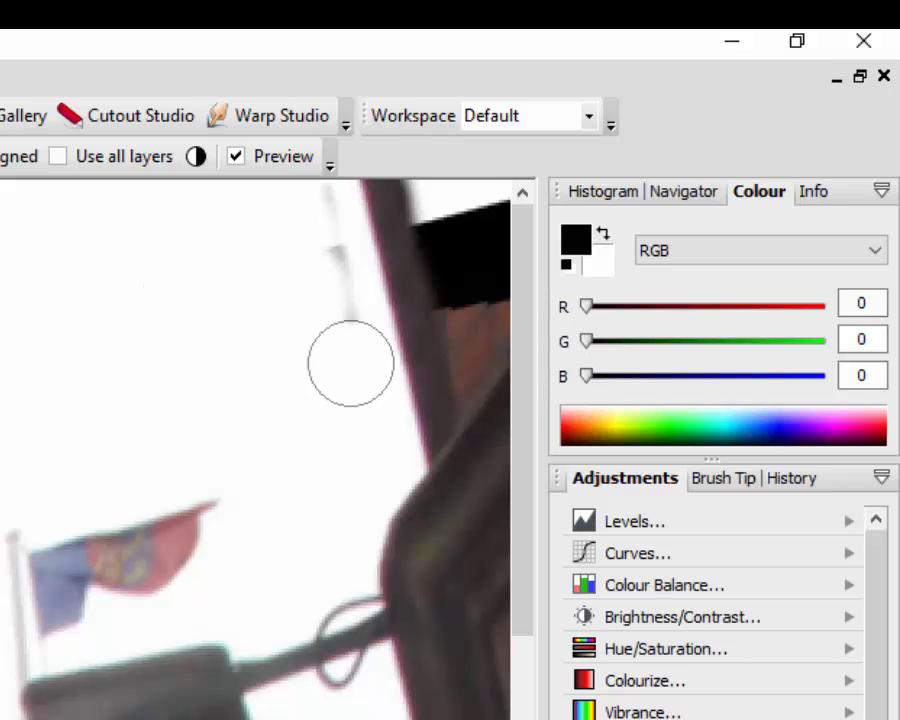
Clone sky over the grey smudges beside the dark building's edge, and clone black over the white gap behind it at brush size 30.
left_click_drag(350, 363, 318, 222)
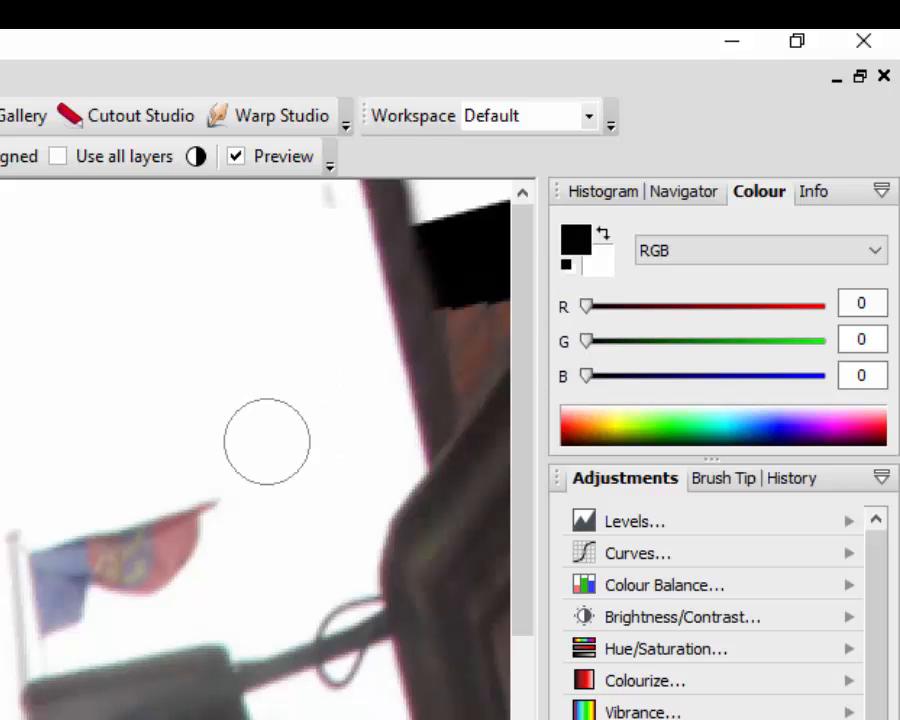
left_click(321, 209)
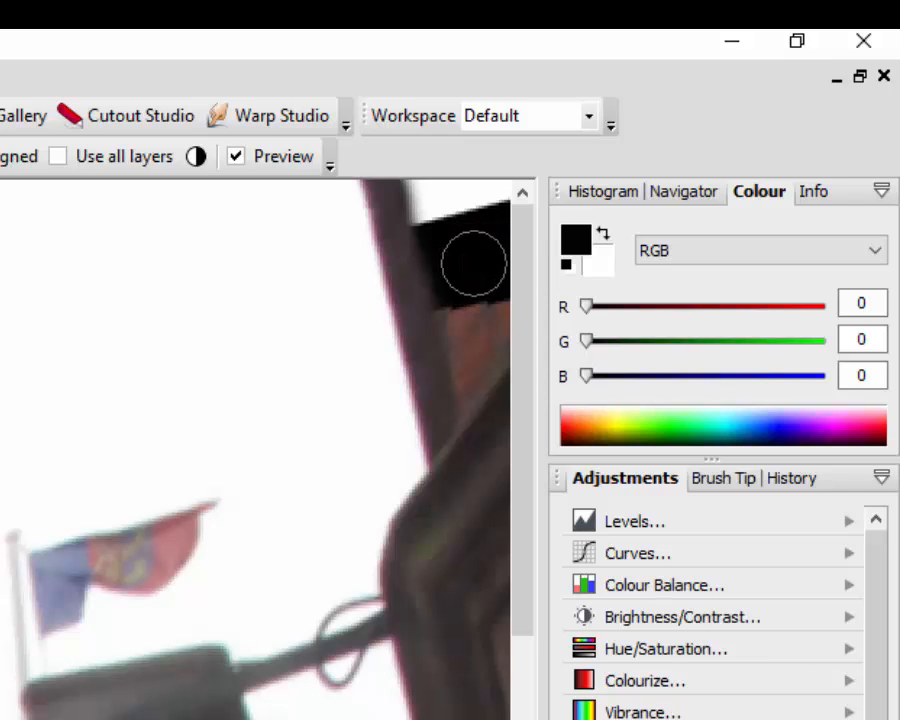
mouse_move(474, 254)
left_mouse_down()
mouse_move(491, 187)
mouse_move(503, 212)
mouse_move(452, 190)
mouse_move(475, 212)
mouse_move(481, 254)
mouse_move(466, 218)
mouse_move(436, 203)
mouse_move(444, 224)
mouse_move(436, 185)
mouse_move(441, 225)
mouse_move(434, 185)
mouse_move(443, 222)
left_mouse_up()
Clone pavement over the right part of the black patch in the image's lower-left corner.
scroll(255, 449, "down", 4)
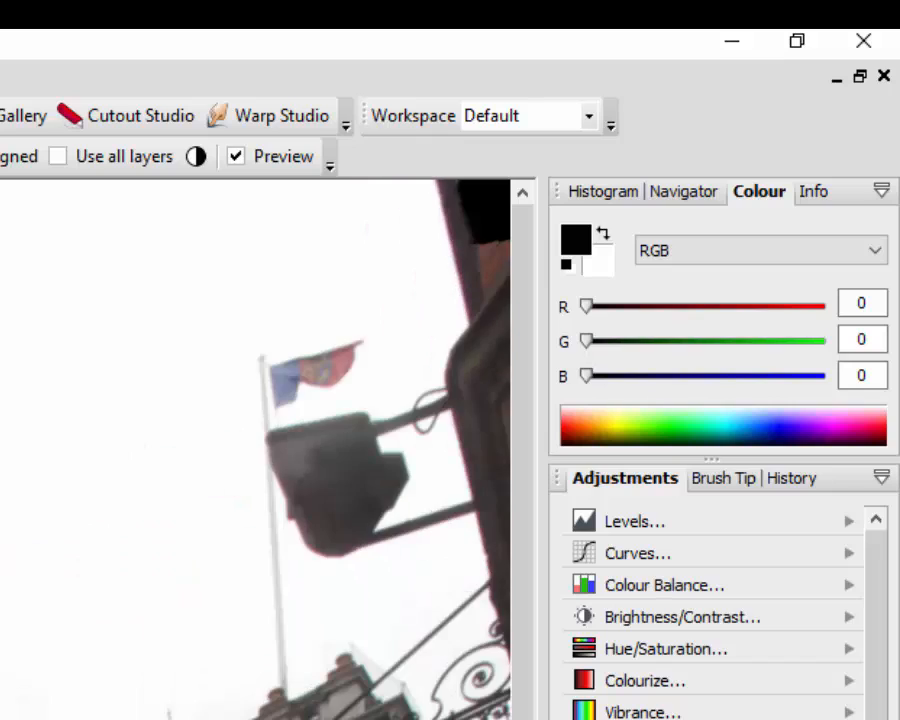
scroll(255, 449, "down", 3)
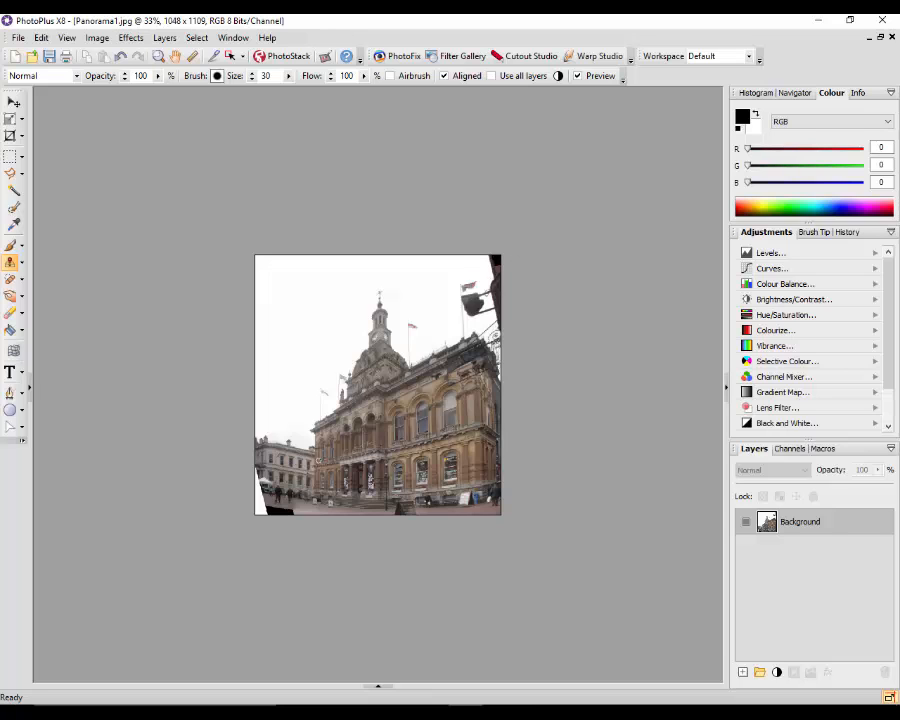
scroll(318, 457, "up", 1)
scroll(318, 456, "up", 1)
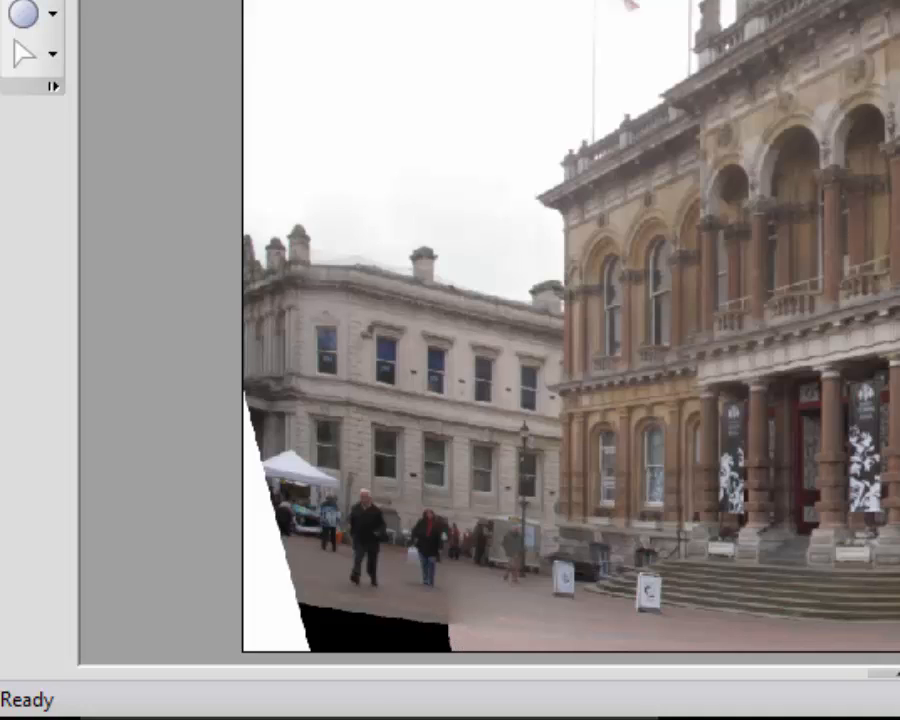
scroll(360, 655, "up", 4)
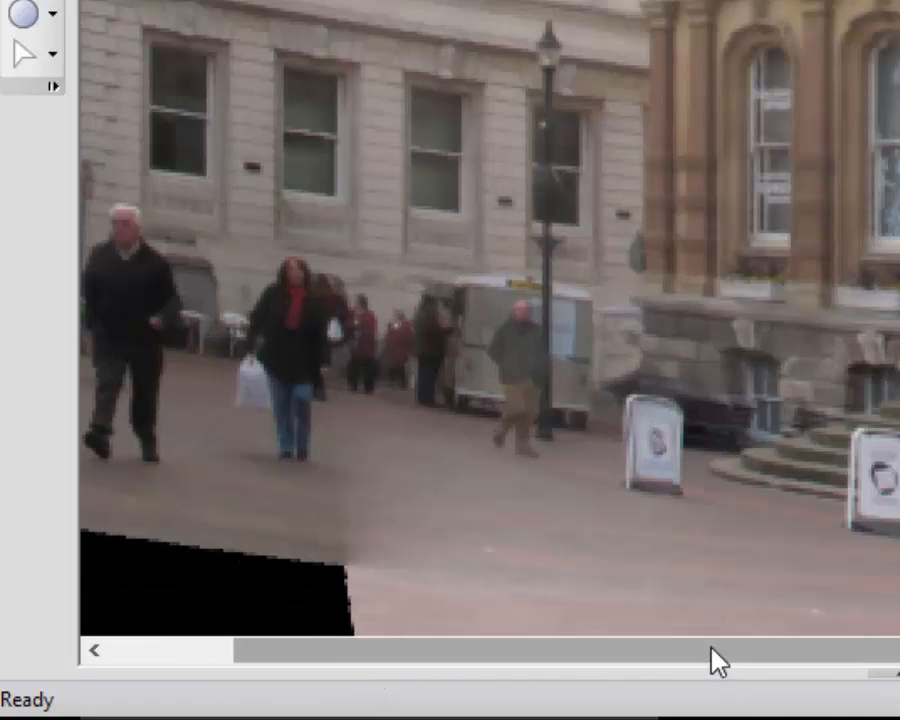
left_click_drag(713, 657, 546, 687)
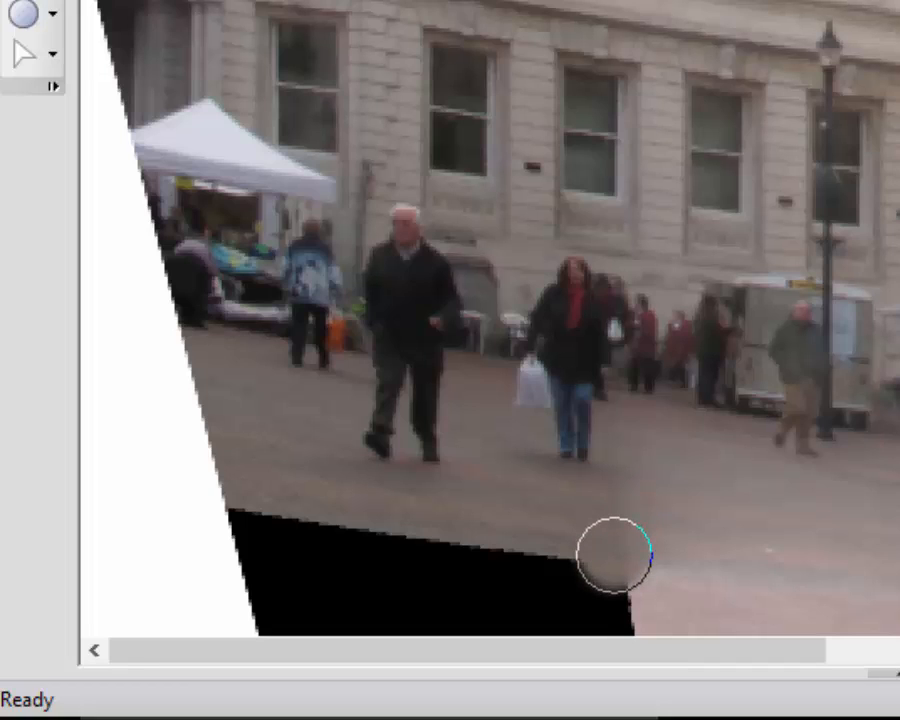
mouse_move(614, 556)
left_mouse_down()
mouse_move(616, 622)
mouse_move(616, 597)
mouse_move(618, 607)
mouse_move(604, 586)
mouse_move(545, 571)
mouse_move(571, 569)
mouse_move(571, 616)
mouse_move(562, 586)
mouse_move(524, 566)
mouse_move(532, 619)
mouse_move(510, 573)
left_mouse_up()
left_click(615, 612)
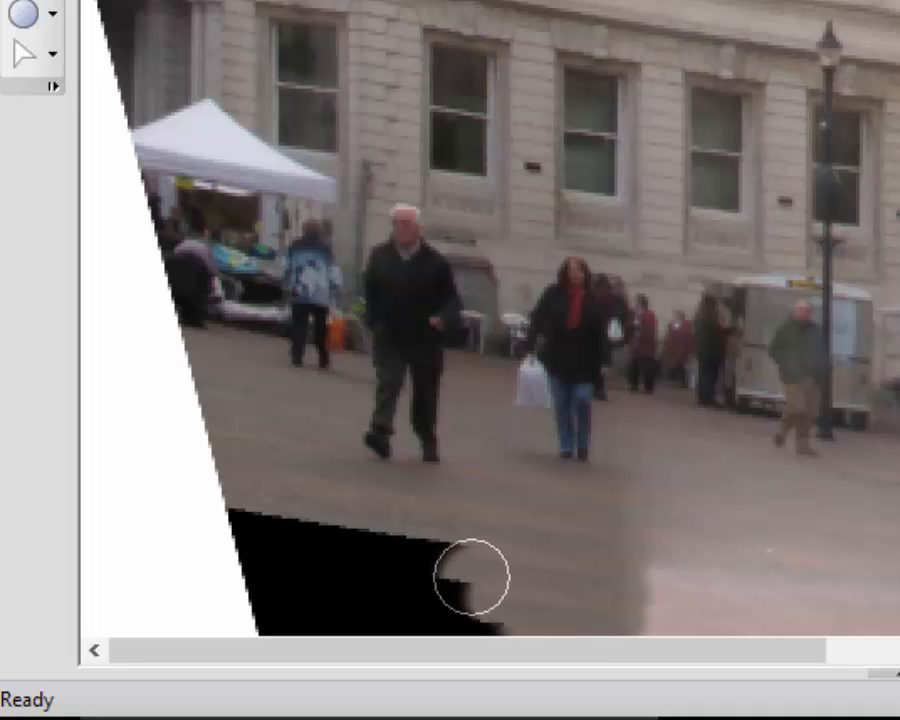
mouse_move(472, 577)
left_mouse_down()
mouse_move(482, 589)
mouse_move(480, 619)
left_mouse_up()
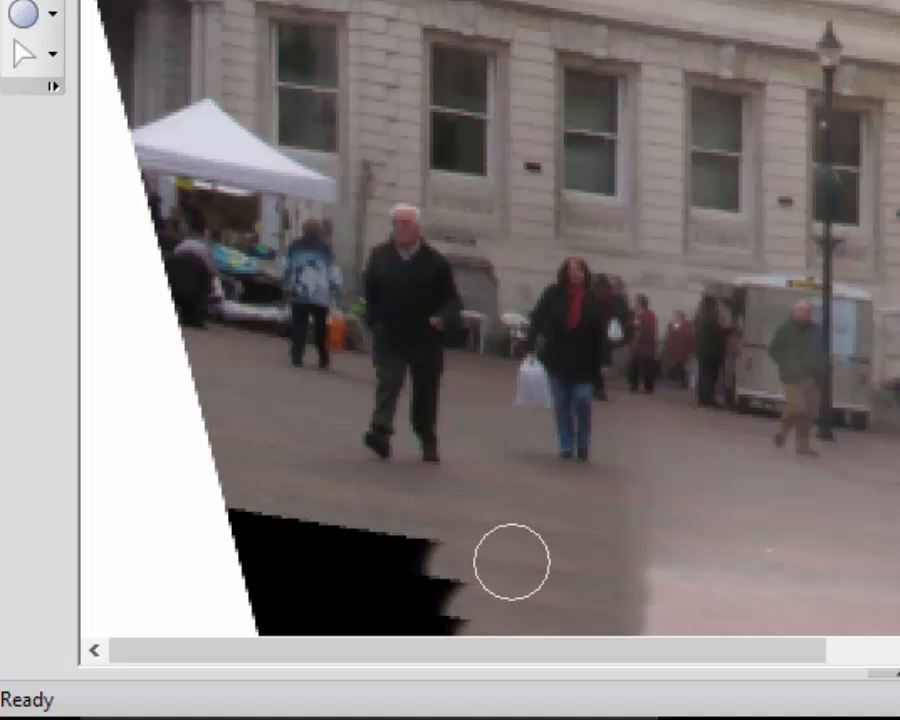
Enlarge the clone brush and cover the rest of the lower-left black patch with pavement, including the strip along the image's lower edge.
key("bracketright")
key("bracketright")
key("bracketright")
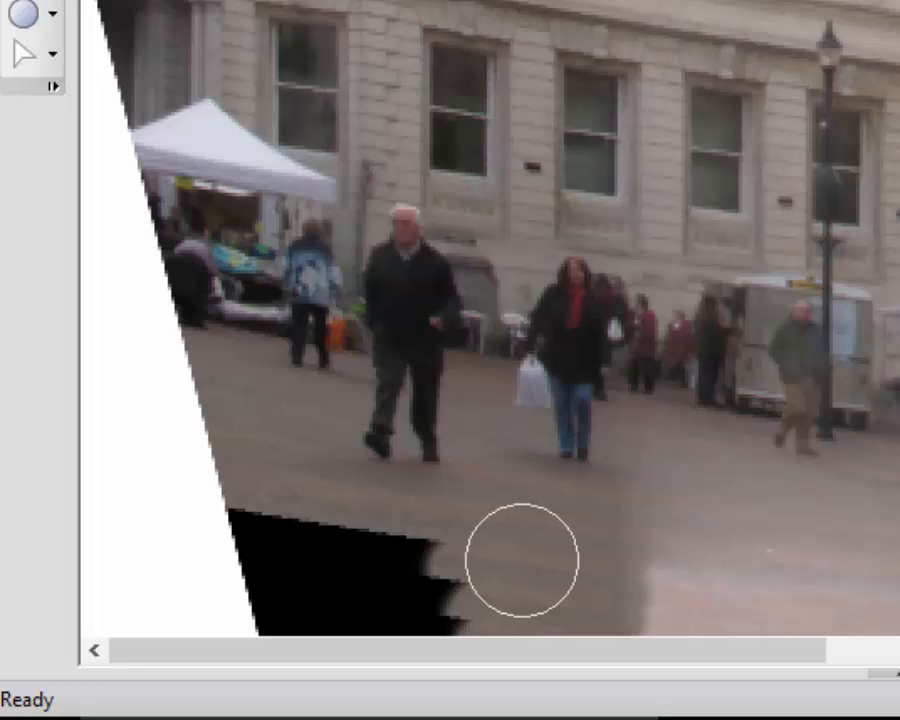
mouse_move(529, 575)
left_mouse_down()
mouse_move(500, 589)
mouse_move(281, 555)
mouse_move(448, 585)
mouse_move(357, 589)
mouse_move(352, 550)
mouse_move(196, 548)
mouse_move(239, 548)
mouse_move(241, 538)
mouse_move(214, 546)
mouse_move(349, 565)
mouse_move(377, 594)
mouse_move(288, 602)
left_mouse_up()
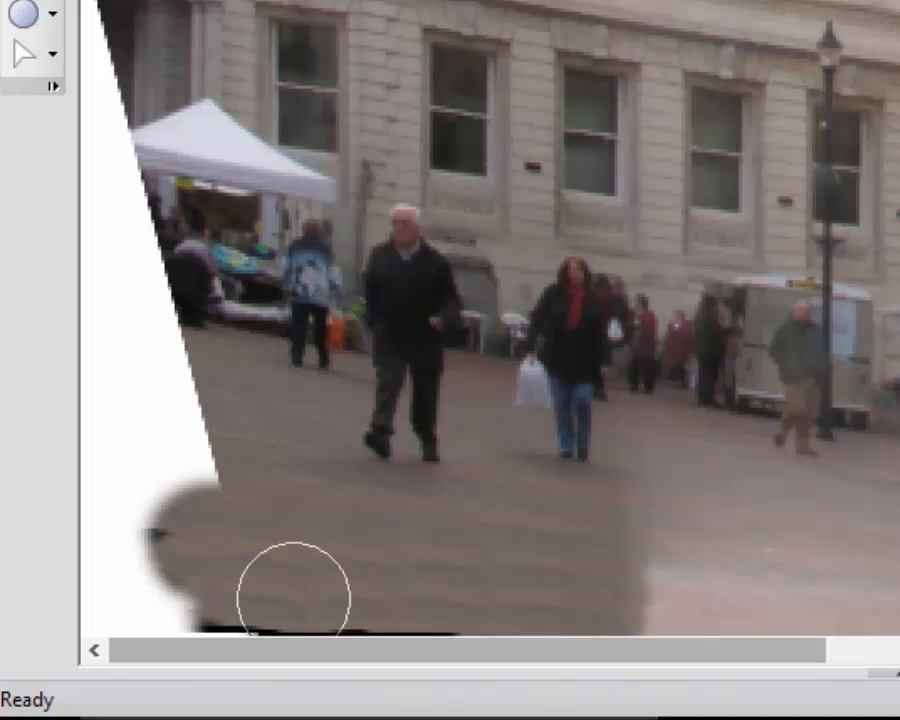
mouse_move(288, 565)
left_mouse_down()
mouse_move(268, 603)
mouse_move(364, 605)
left_mouse_up()
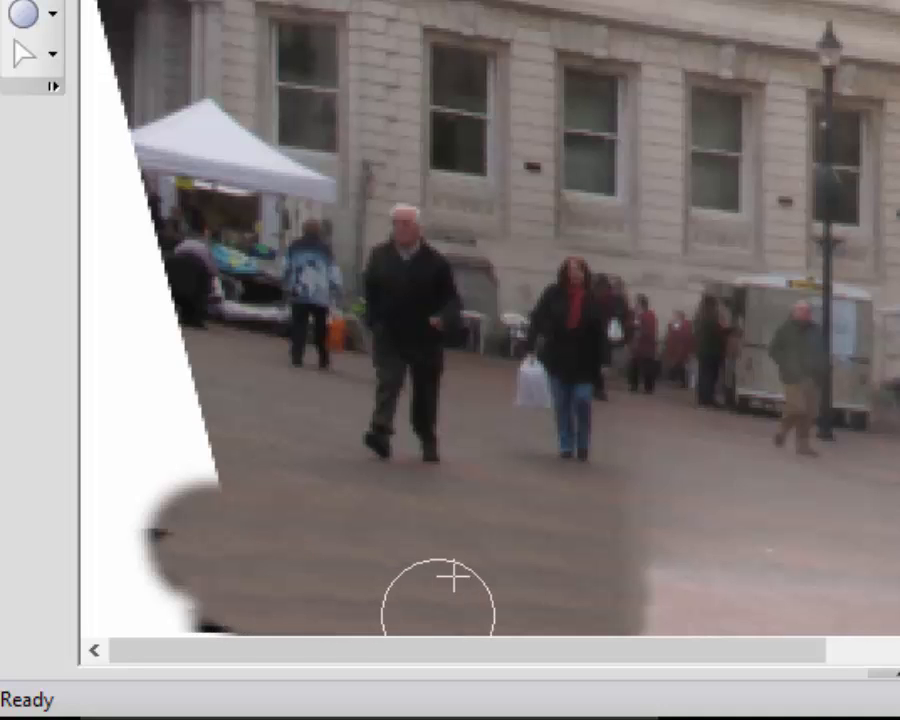
left_click_drag(808, 534, 838, 498)
scroll(830, 566, "down", 2)
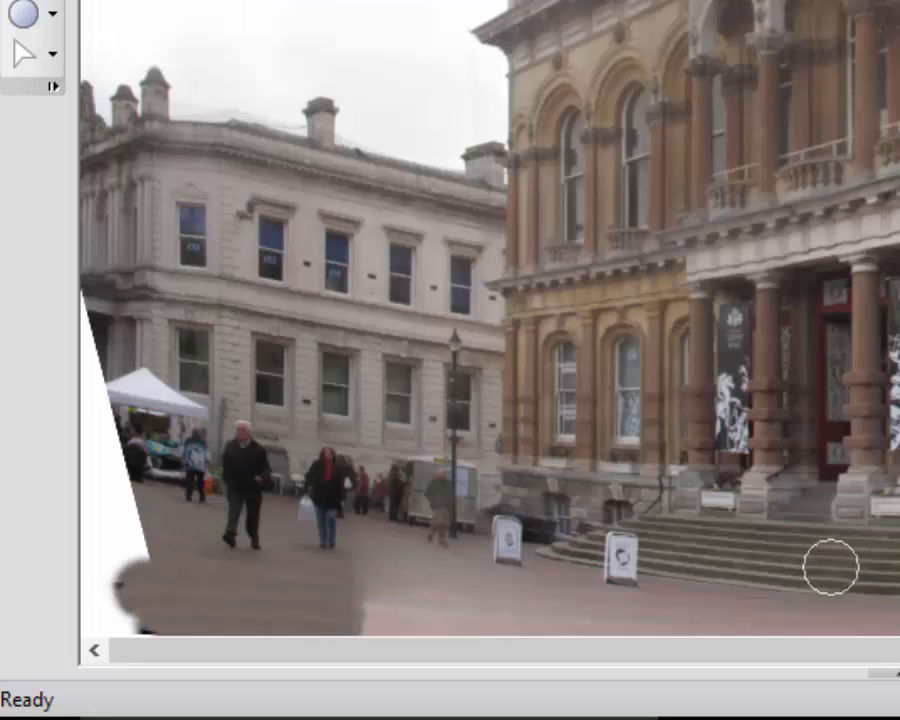
scroll(402, 618, "down", 2)
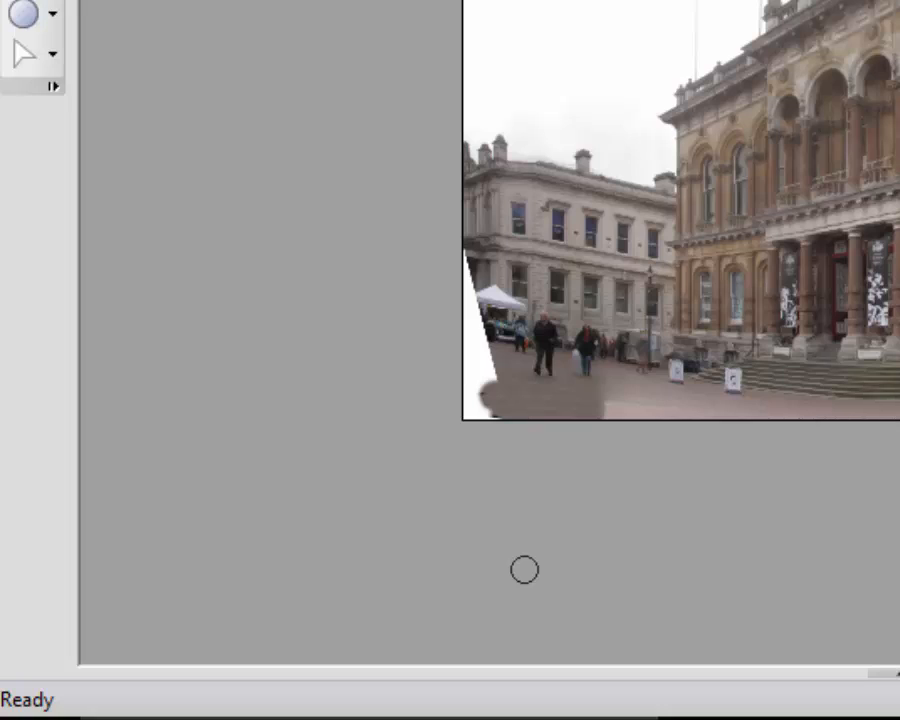
scroll(524, 560, "up", 2)
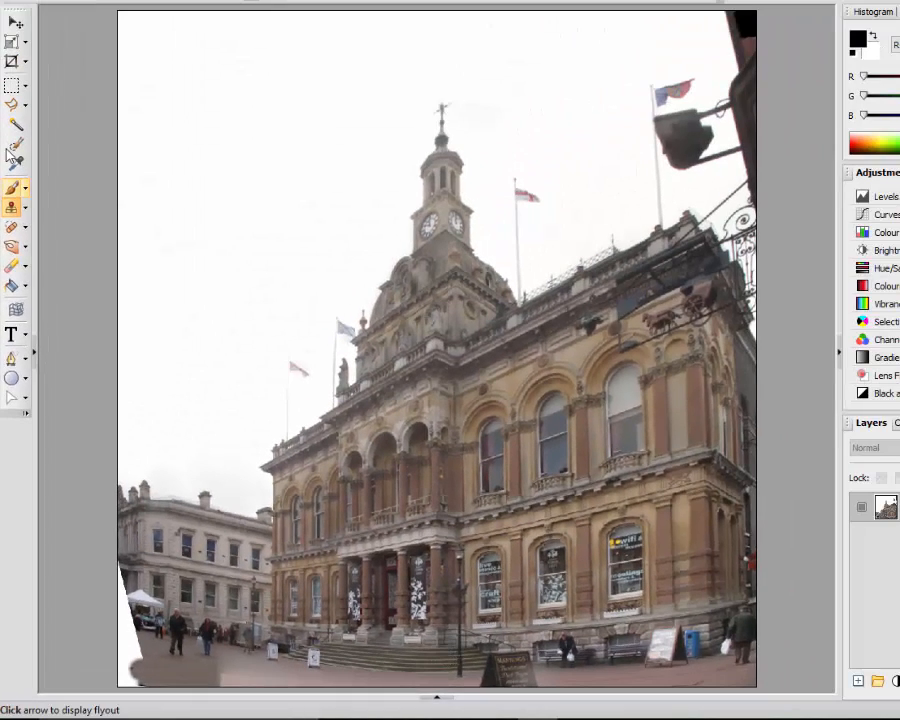
Crop the image to 999 x 1109 px, cutting off the strip along its left edge that holds the white gap.
left_click(12, 61)
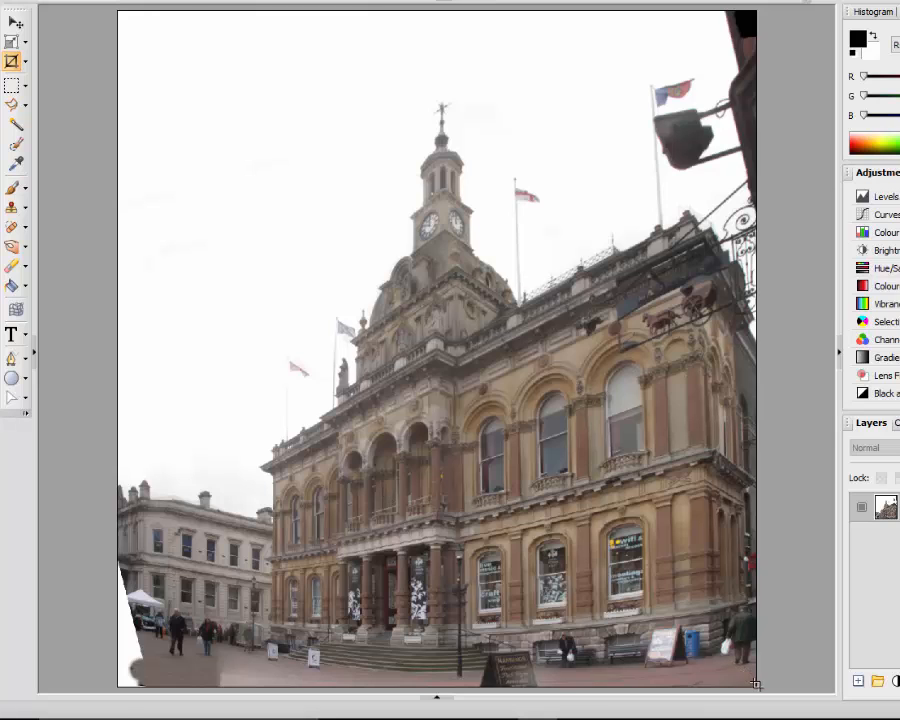
left_click_drag(757, 684, 121, 13)
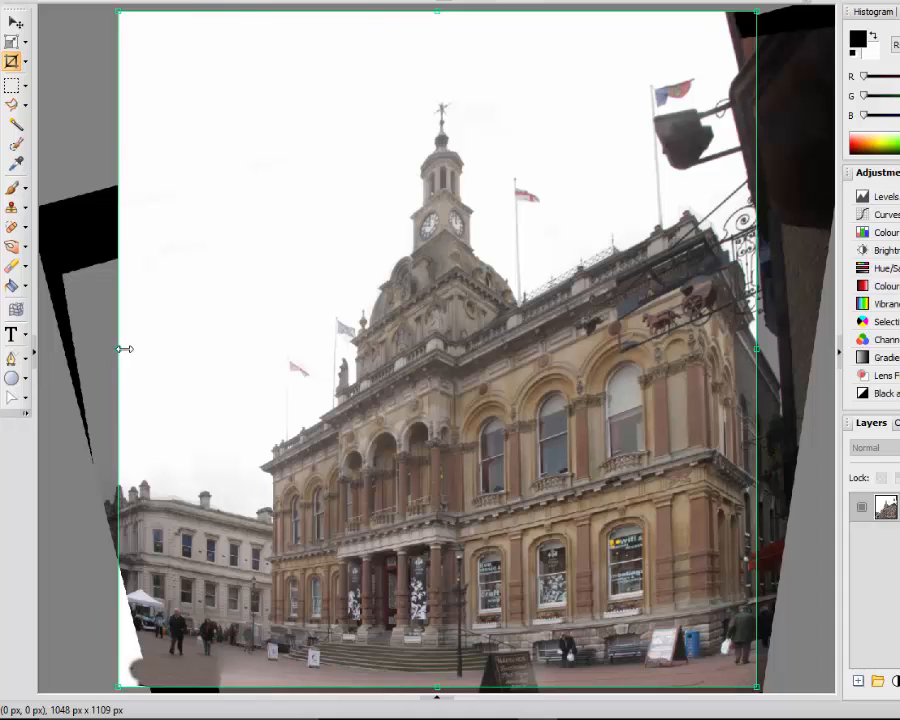
left_click_drag(123, 348, 148, 349)
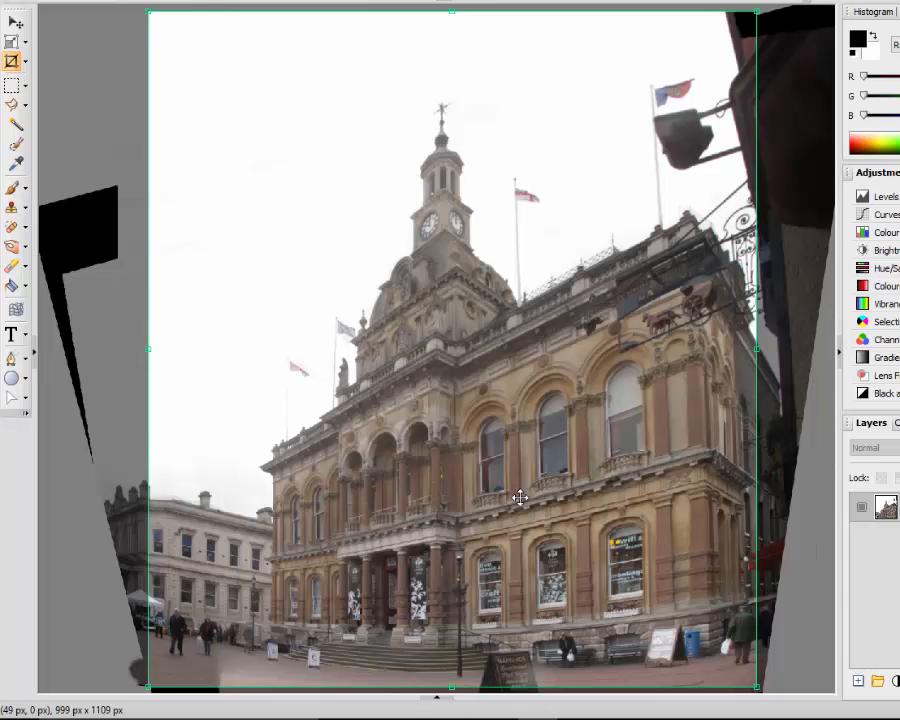
key("Return")
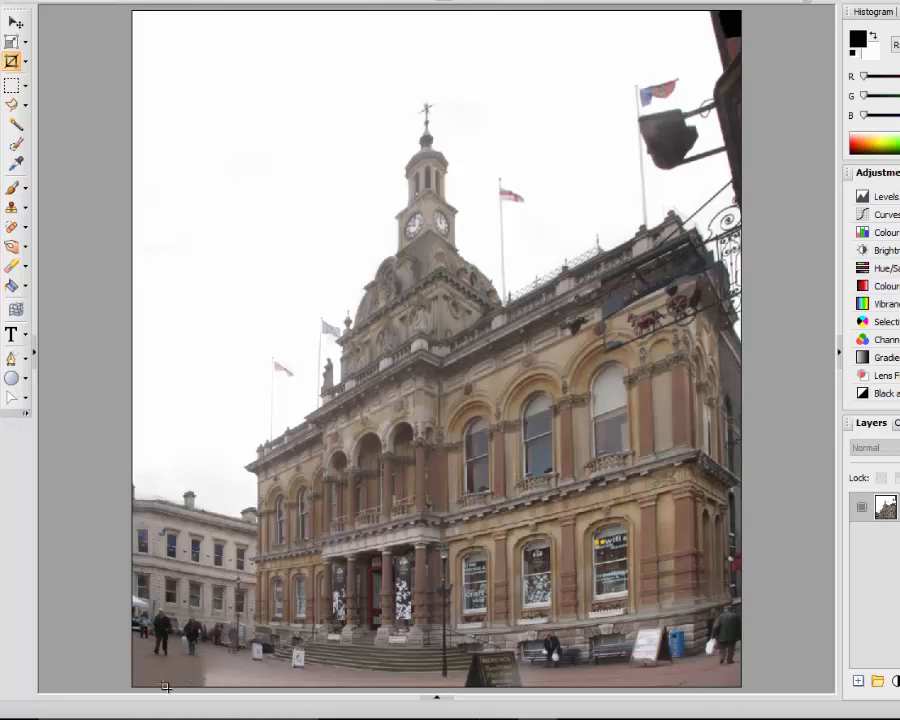
Examine the cloned pavement and the people in the image's lower-left corner up close, then return to the whole image.
scroll(175, 650, "up", 3)
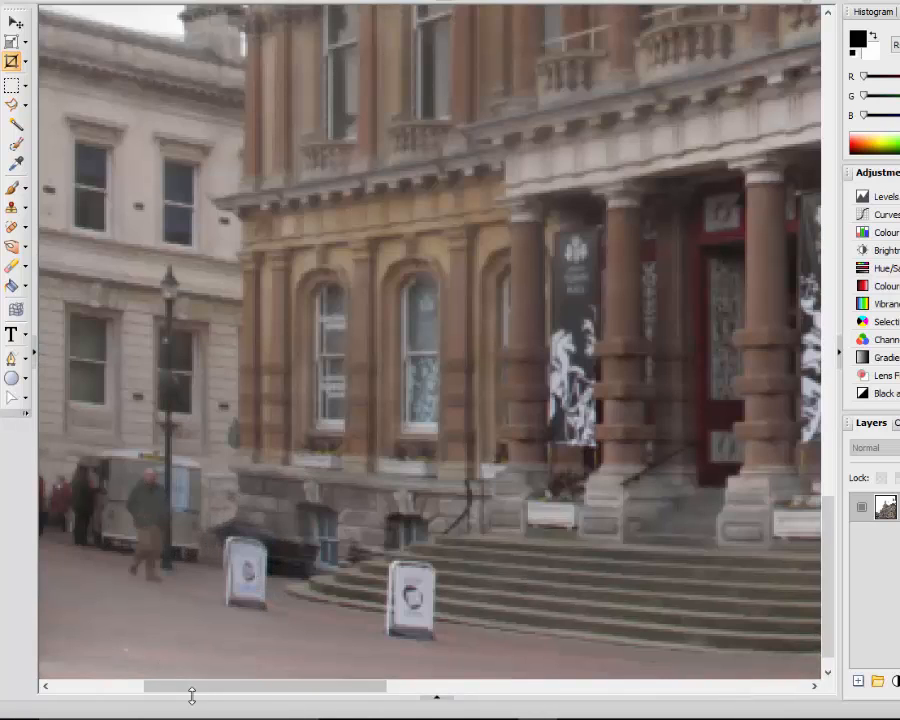
left_click_drag(193, 693, 134, 695)
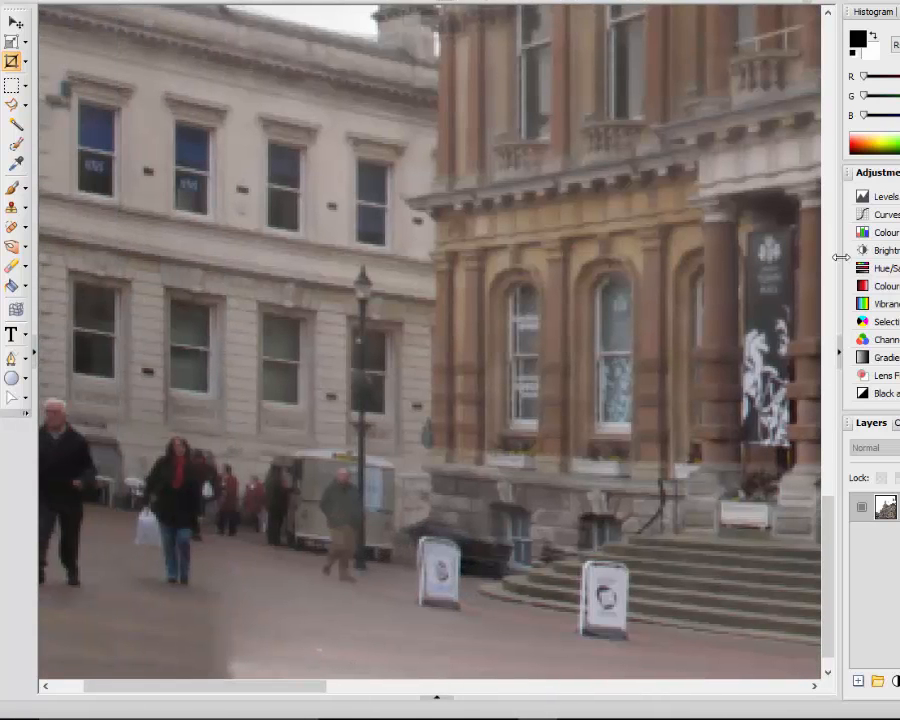
left_click_drag(828, 524, 828, 550)
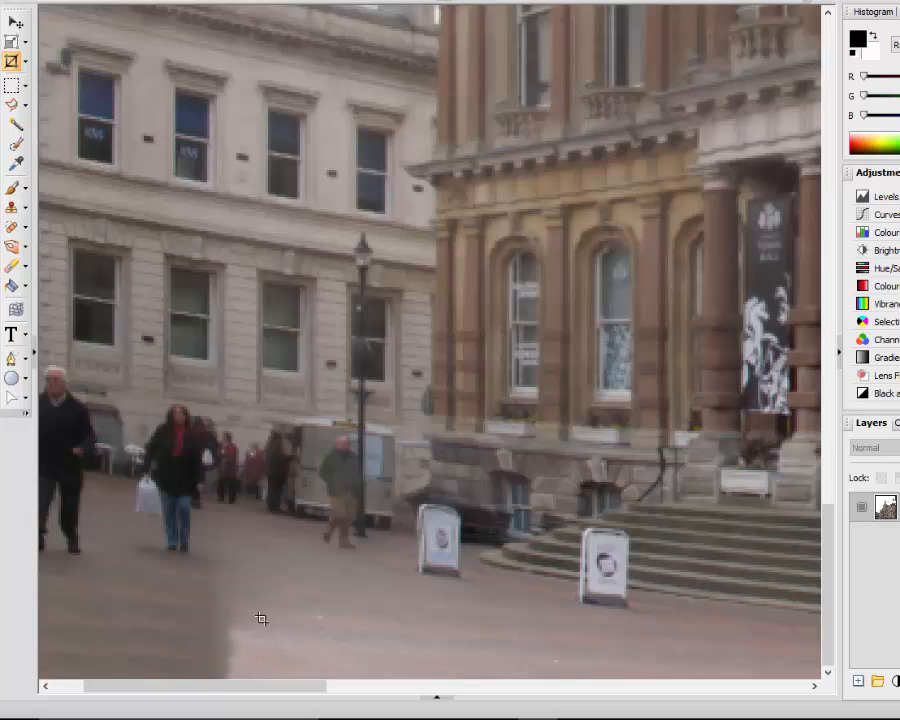
scroll(262, 613, "down", 3)
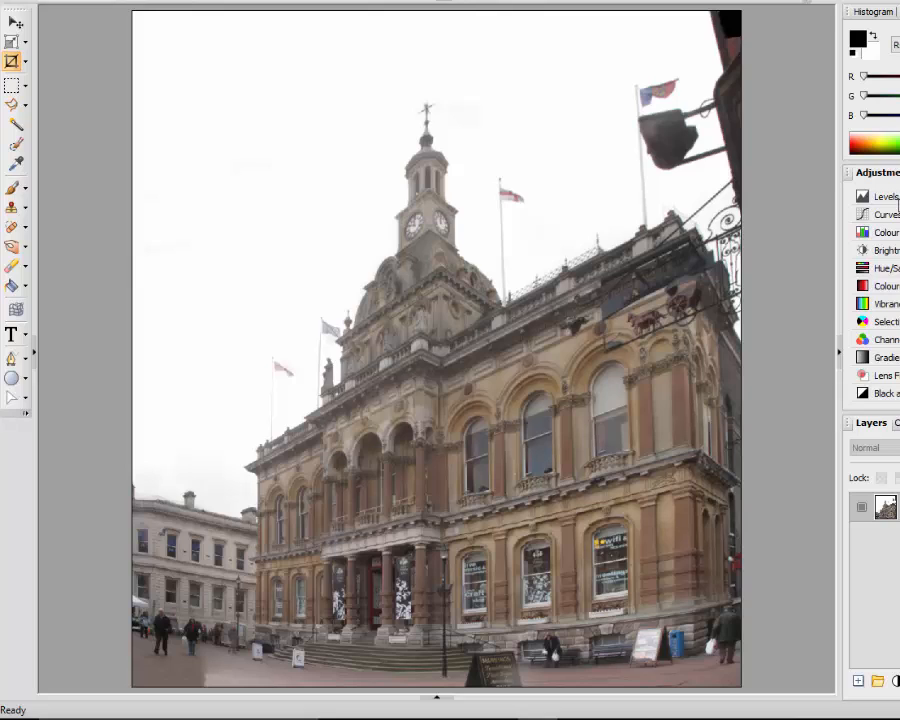
Add a Levels adjustment layer with the RGB input black point at 33 and the midtone value at 0.852.
left_click(893, 198)
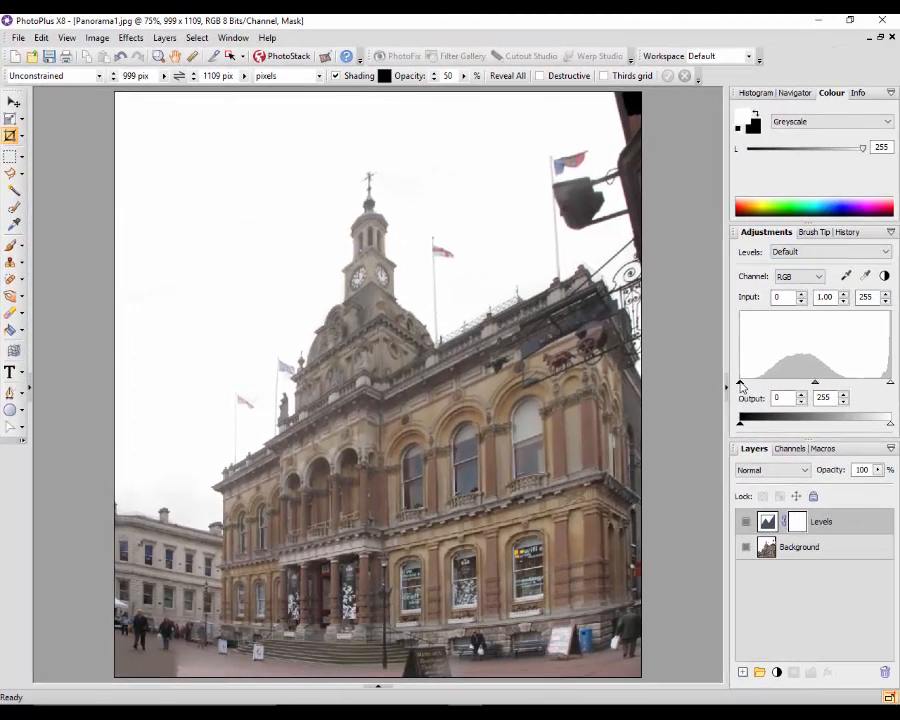
left_click_drag(740, 383, 759, 387)
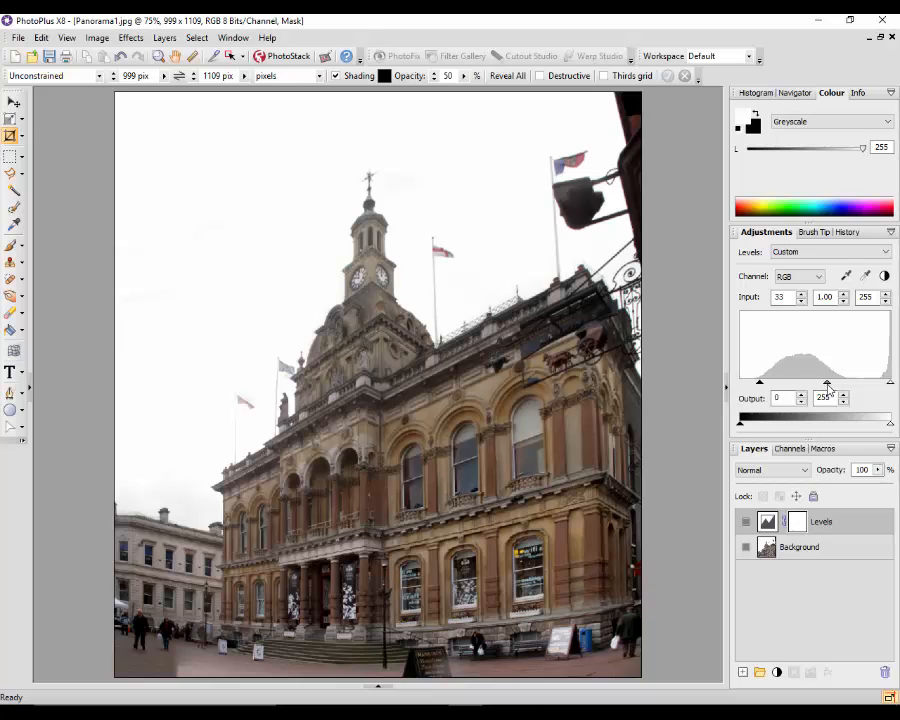
left_click_drag(828, 388, 833, 389)
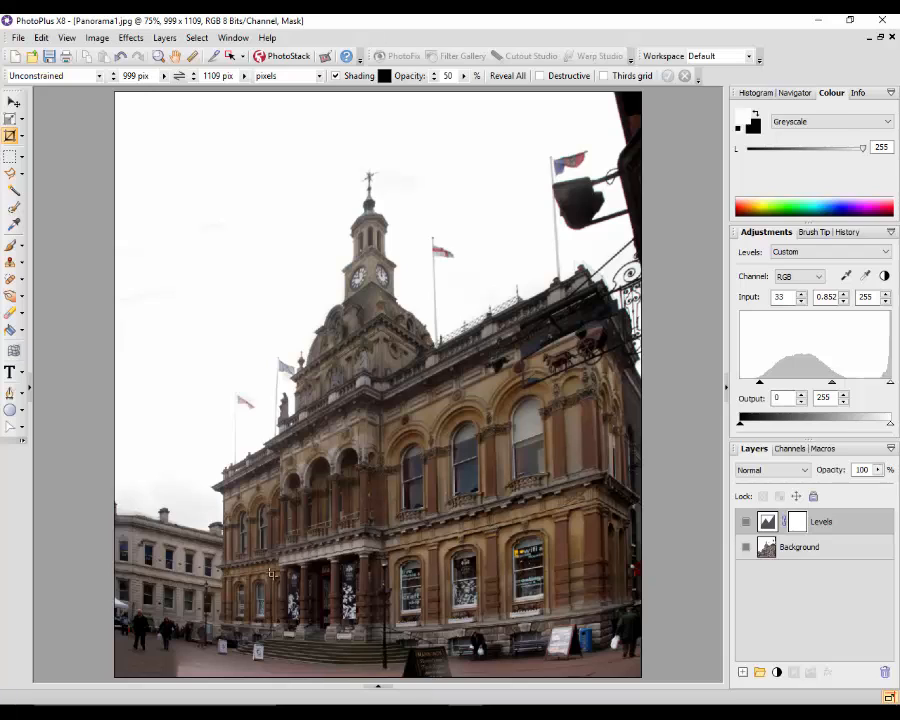